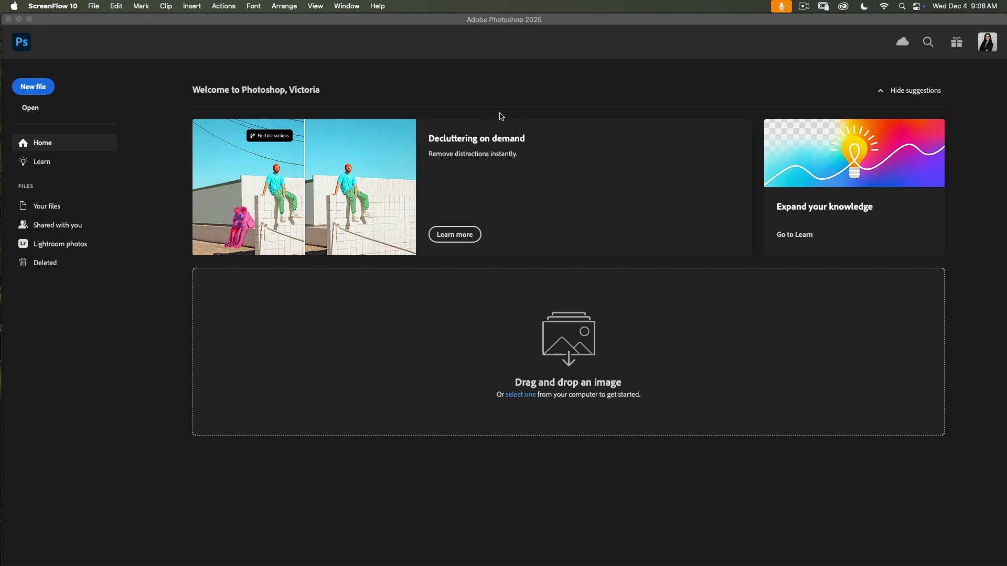
Create a custom 7200 x 5400 px document at 300 ppi with a white background and add an empty layer.
left_click(33, 90)
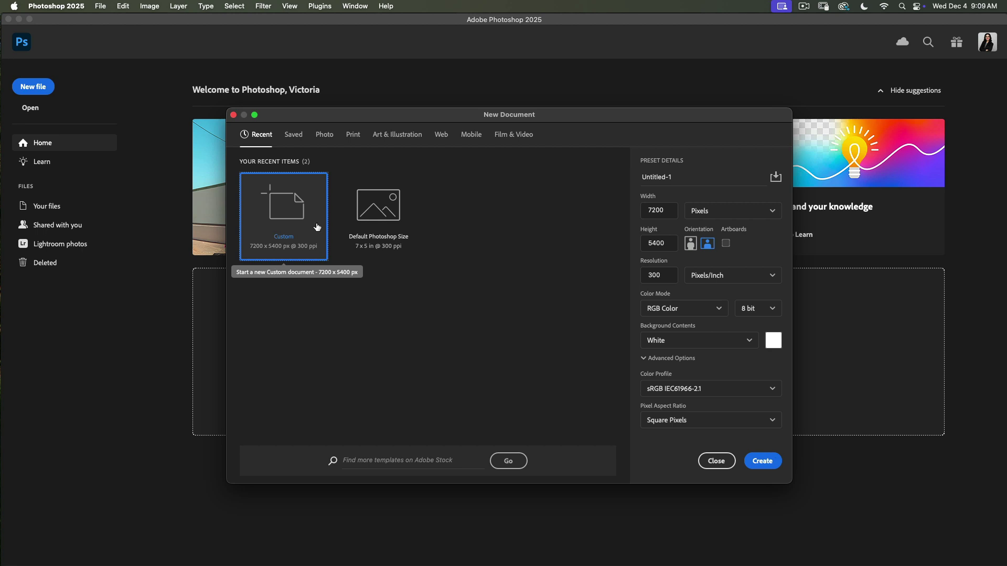
left_click(761, 461)
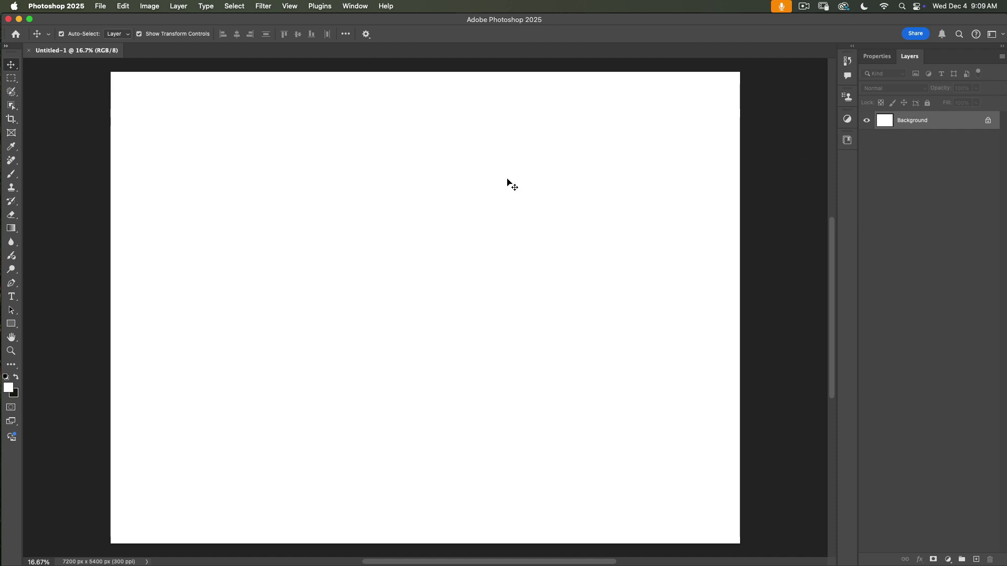
left_click(976, 560)
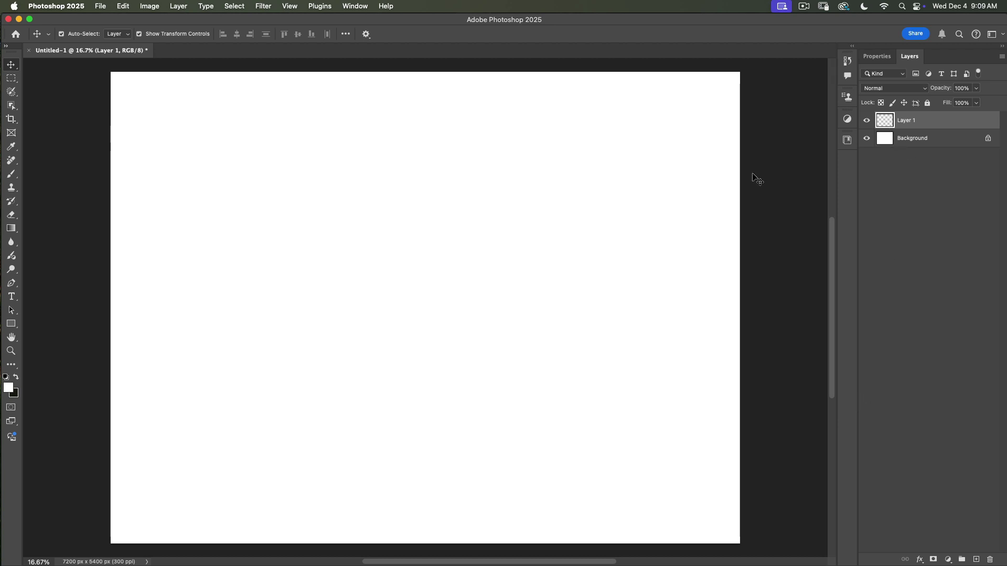
scroll(692, 208, "up", 4)
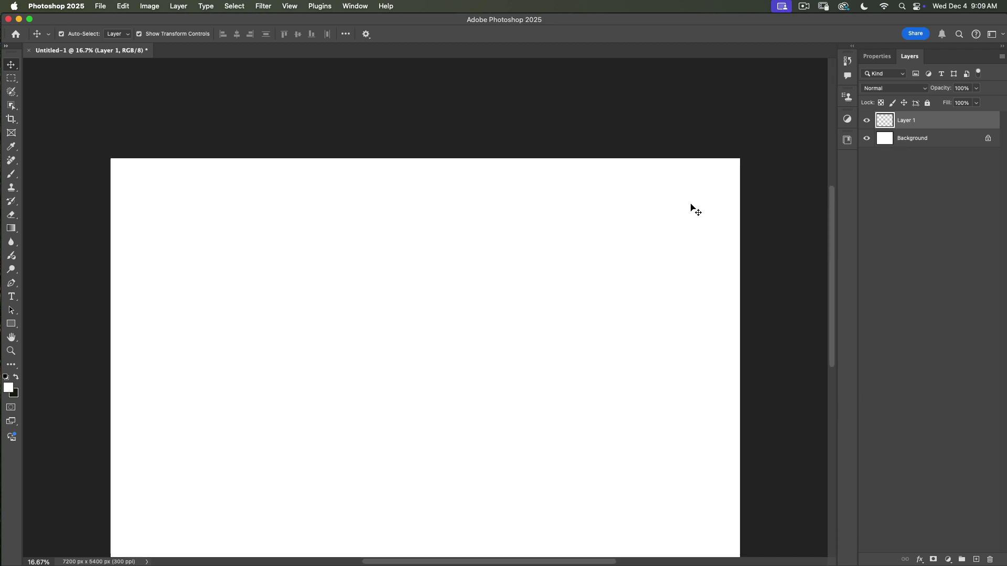
scroll(691, 206, "down", 4)
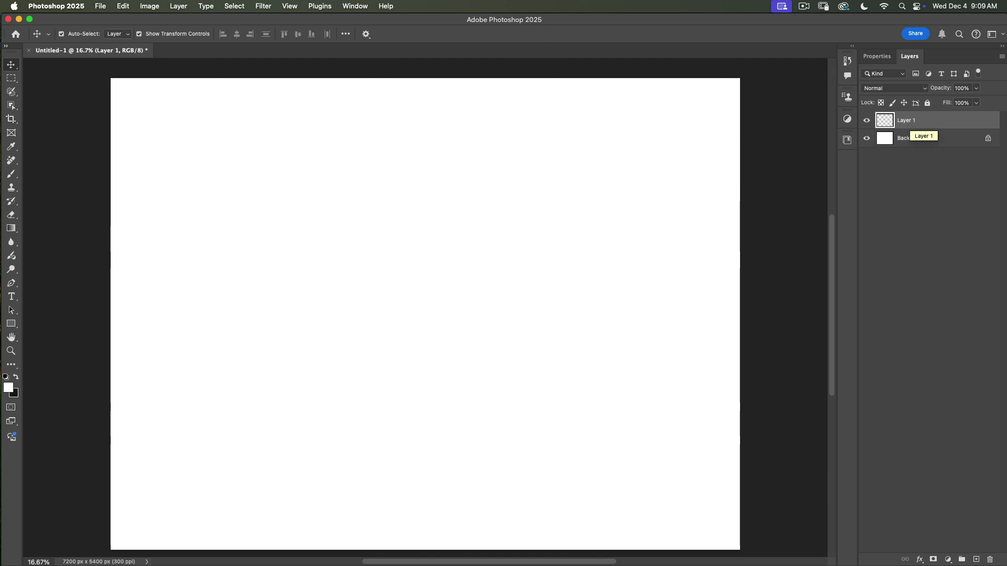
Start the Picture Frame render filter on the empty layer and choose the 42: Art Frame style.
left_click(263, 6)
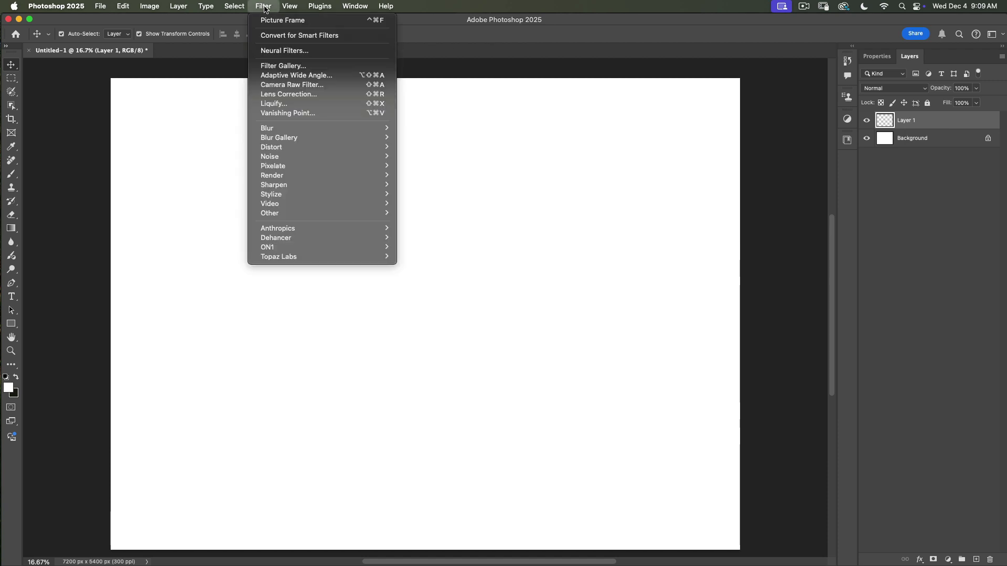
mouse_move(328, 175)
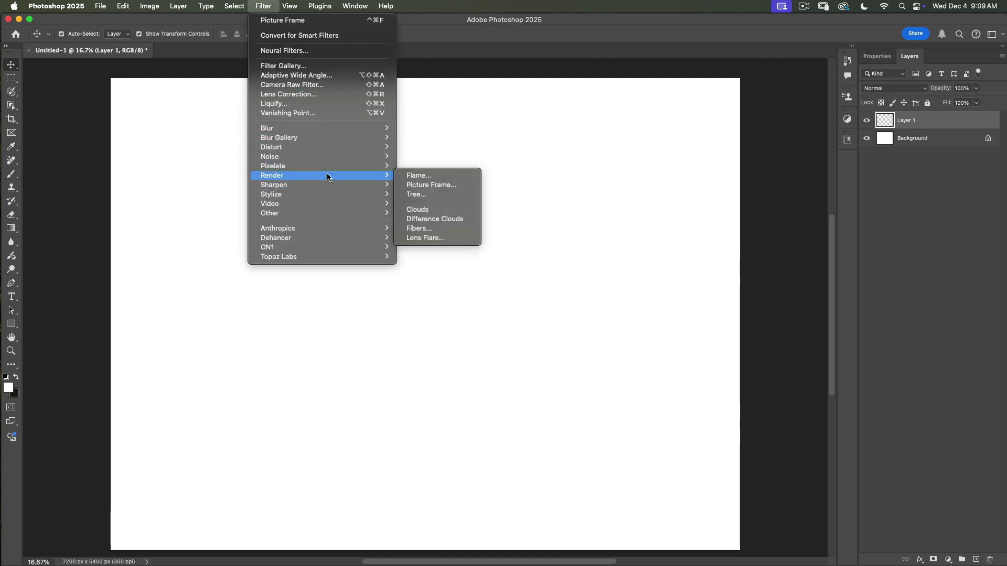
left_click(446, 185)
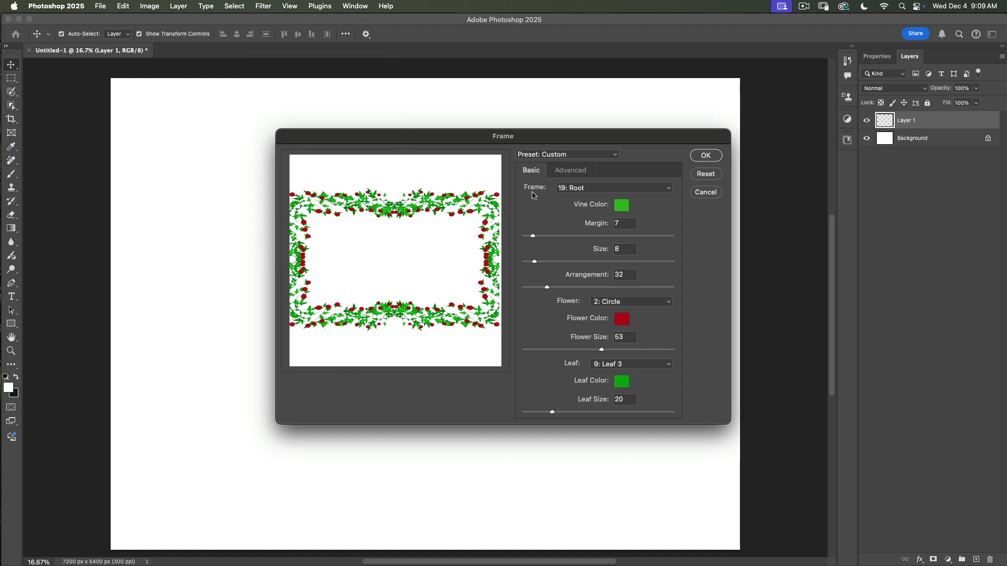
left_click(669, 191)
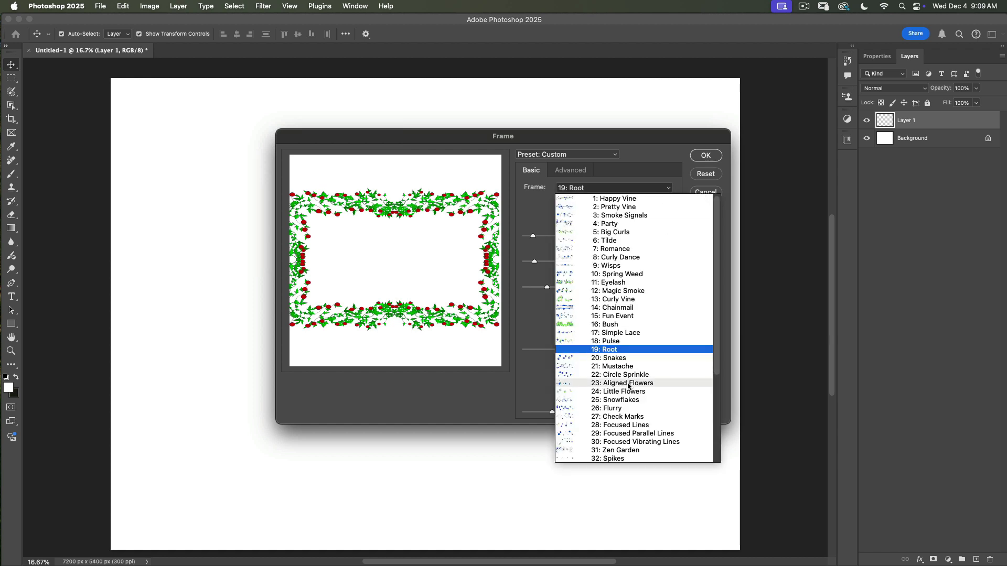
scroll(629, 383, "down", 5)
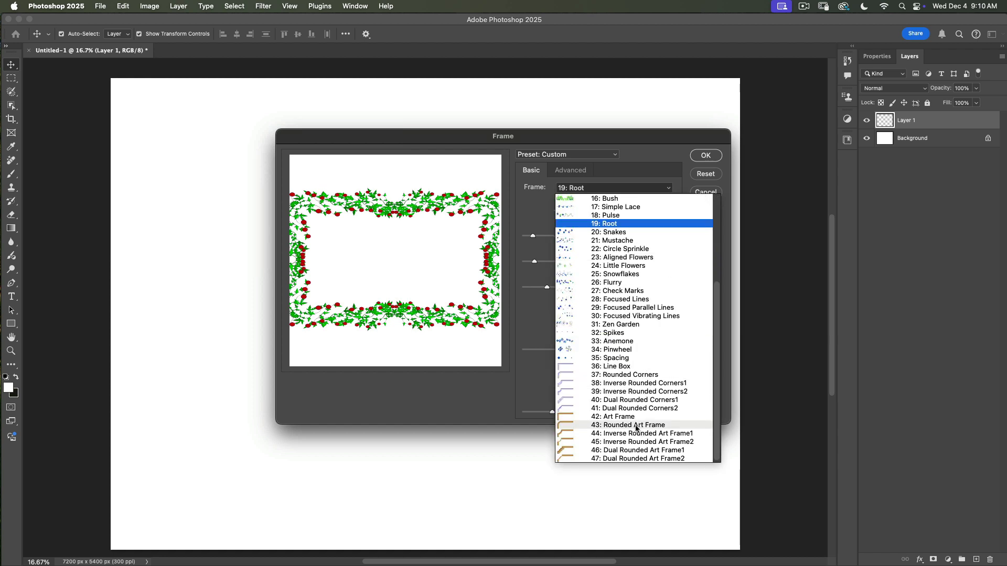
left_click(620, 417)
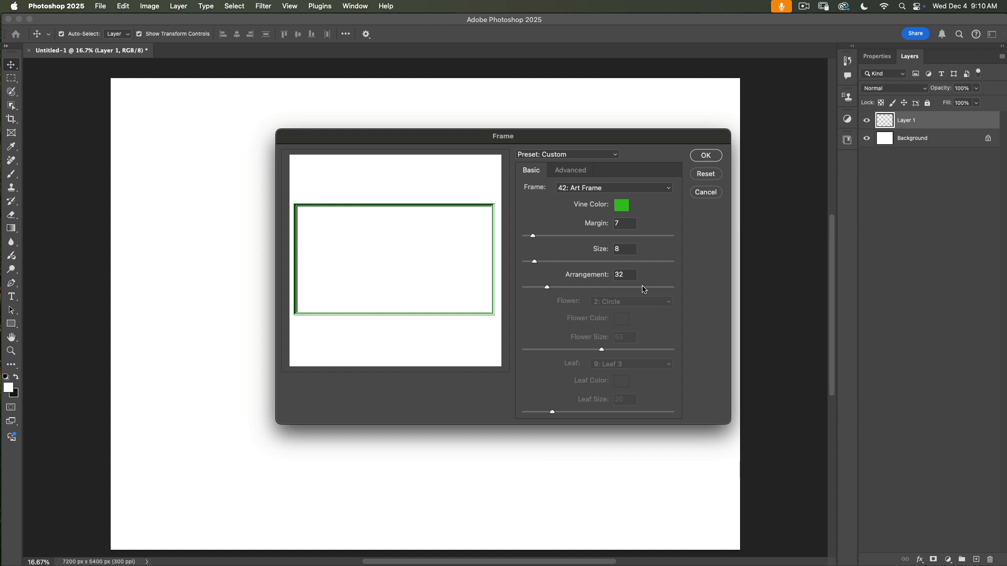
Set the art frame's vine color to the Maraschino red pencil color.
left_click(621, 205)
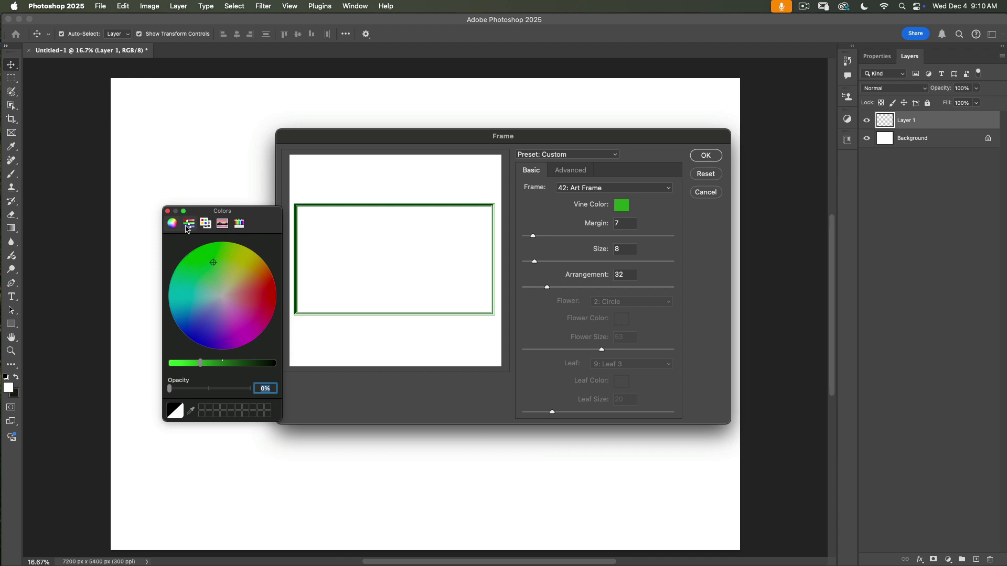
left_click(239, 226)
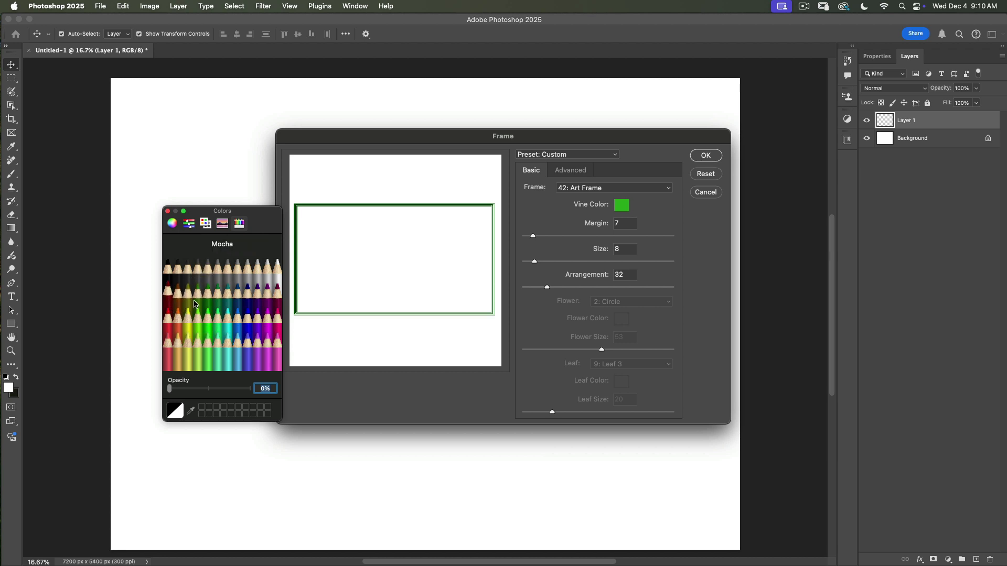
left_click(167, 309)
left_click(275, 303)
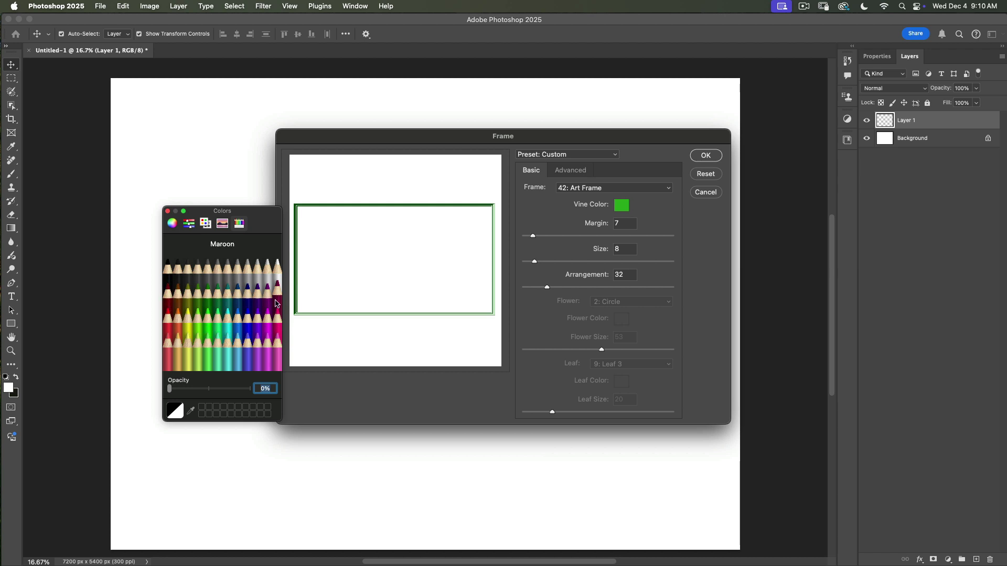
left_click(167, 326)
left_click(168, 330)
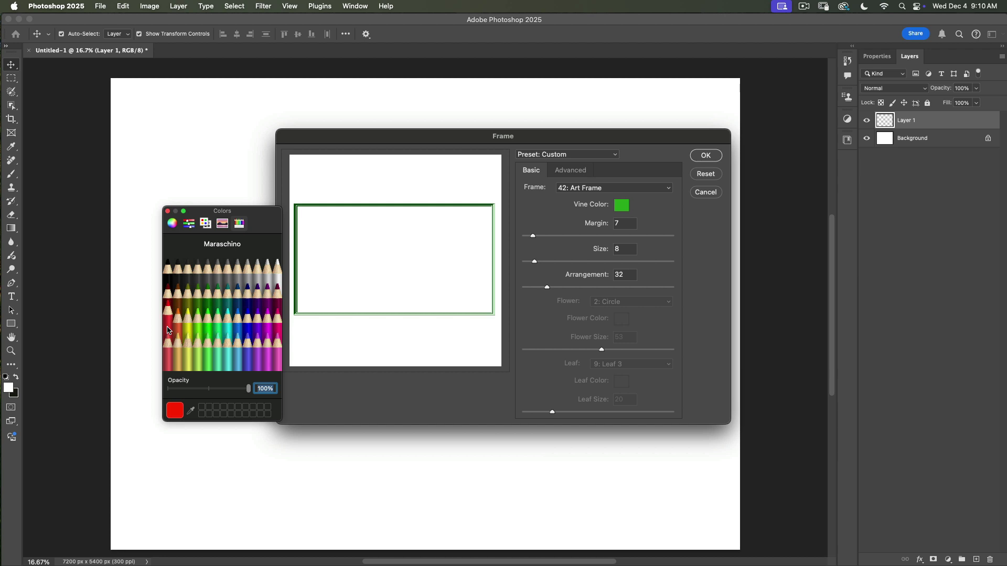
left_click(168, 211)
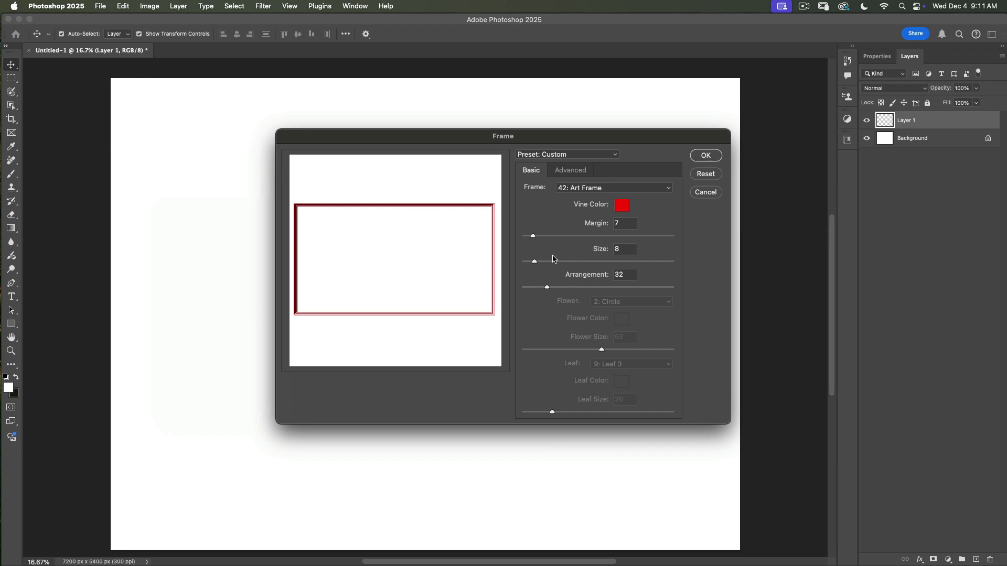
Set the art frame's margin to 3 and its size to 49.
left_click_drag(533, 236, 612, 239)
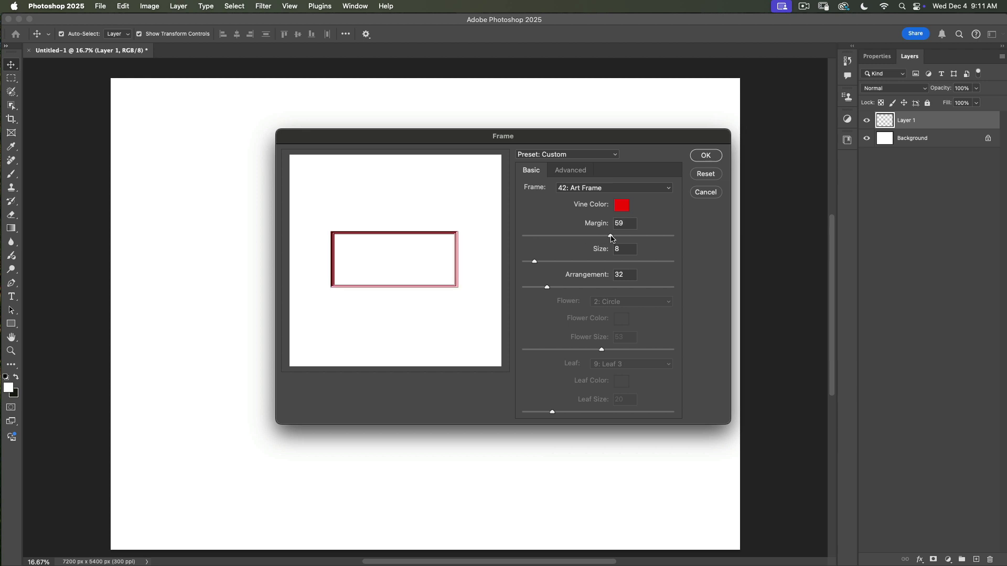
left_click_drag(611, 238, 528, 239)
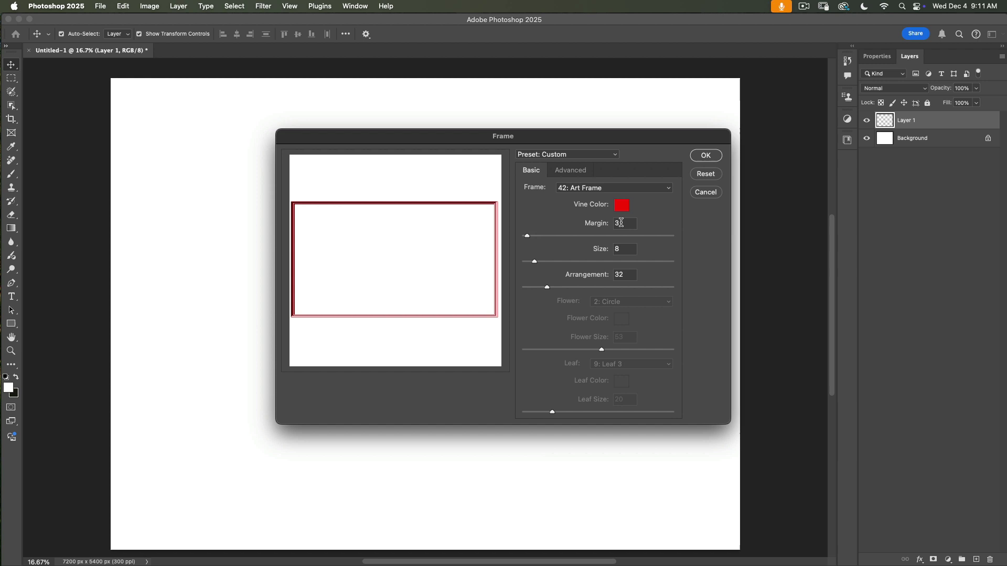
left_click_drag(534, 261, 633, 266)
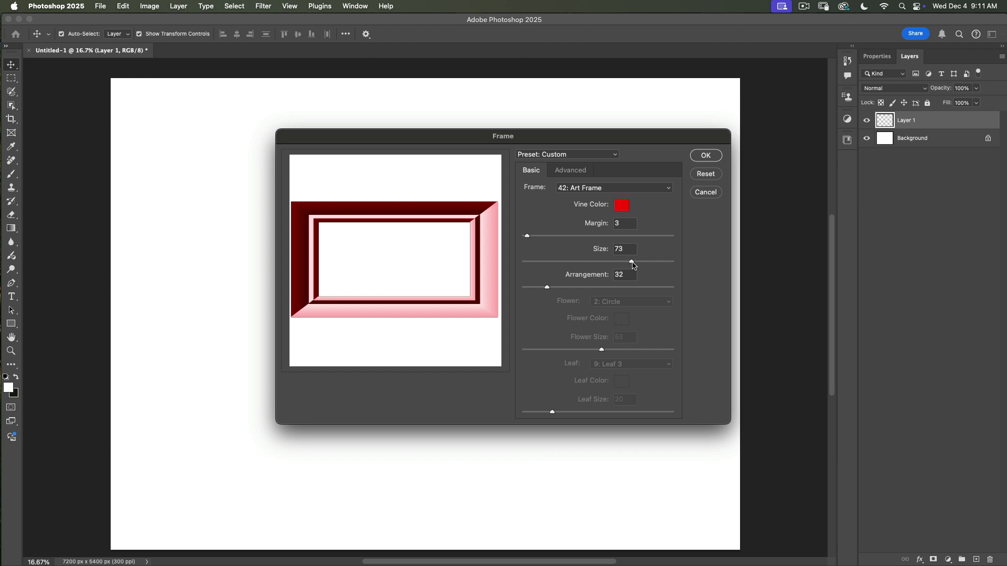
left_click_drag(633, 265, 597, 266)
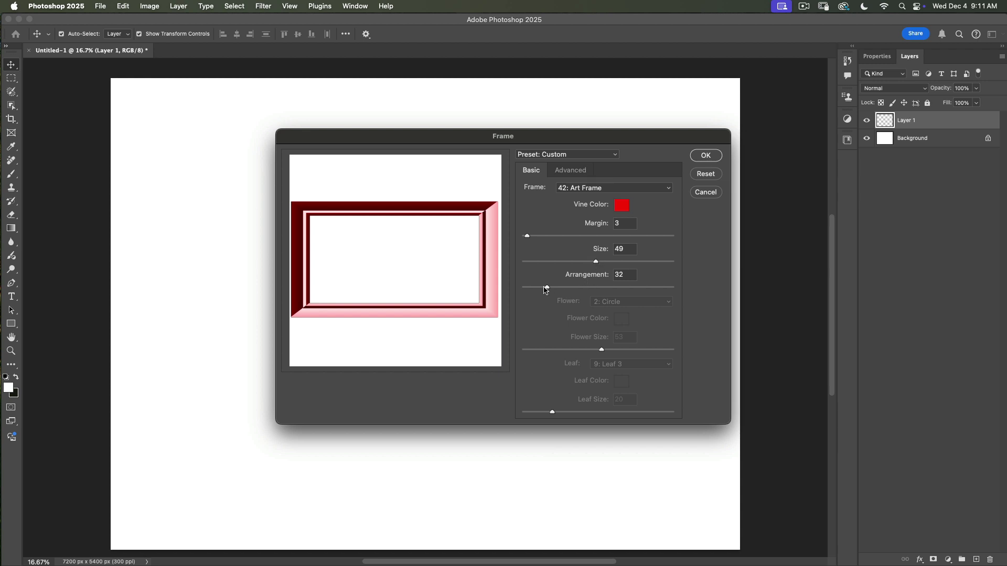
Set the art frame's arrangement to 101.
left_click_drag(547, 288, 640, 289)
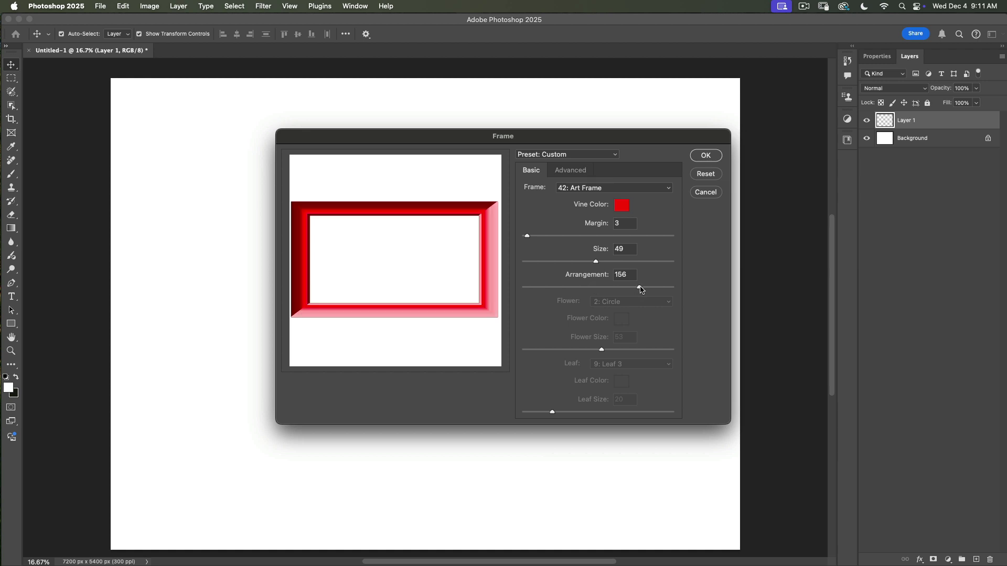
left_click_drag(640, 289, 592, 291)
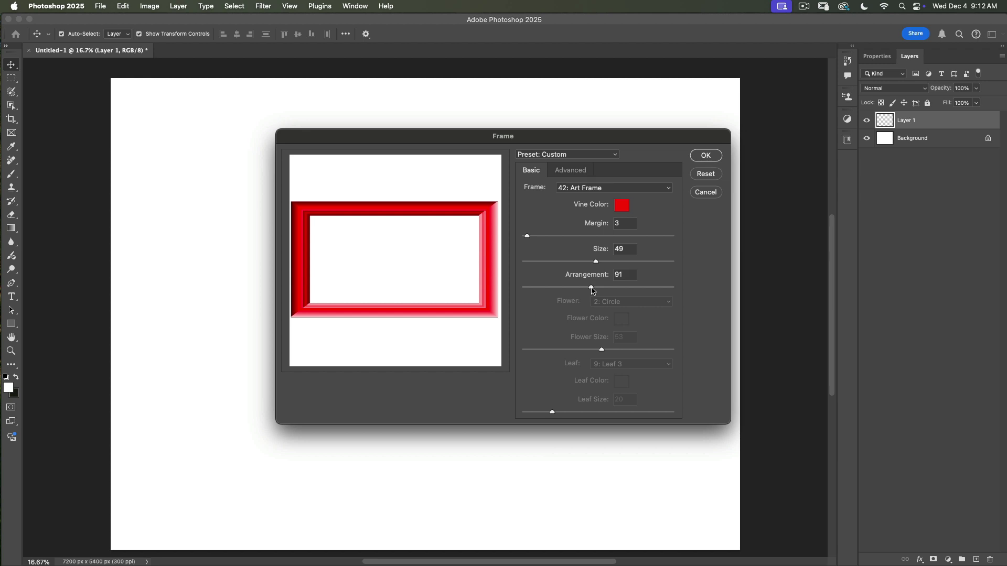
mouse_move(592, 289)
left_mouse_down()
mouse_move(616, 290)
mouse_move(565, 291)
mouse_move(672, 287)
mouse_move(526, 290)
mouse_move(599, 290)
left_mouse_up()
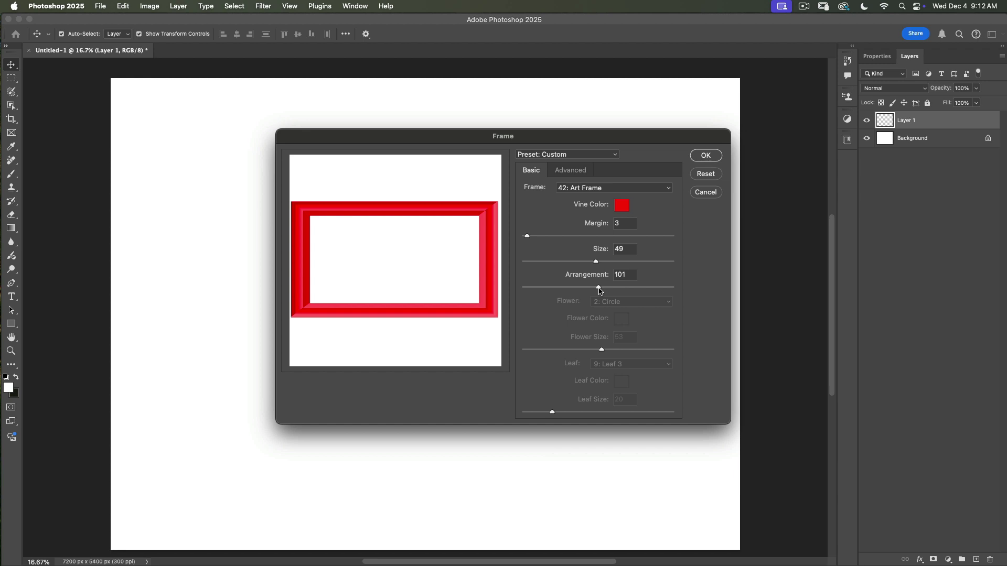
Set the art frame's number of lines to 8 and render the frame onto the layer.
left_click(573, 172)
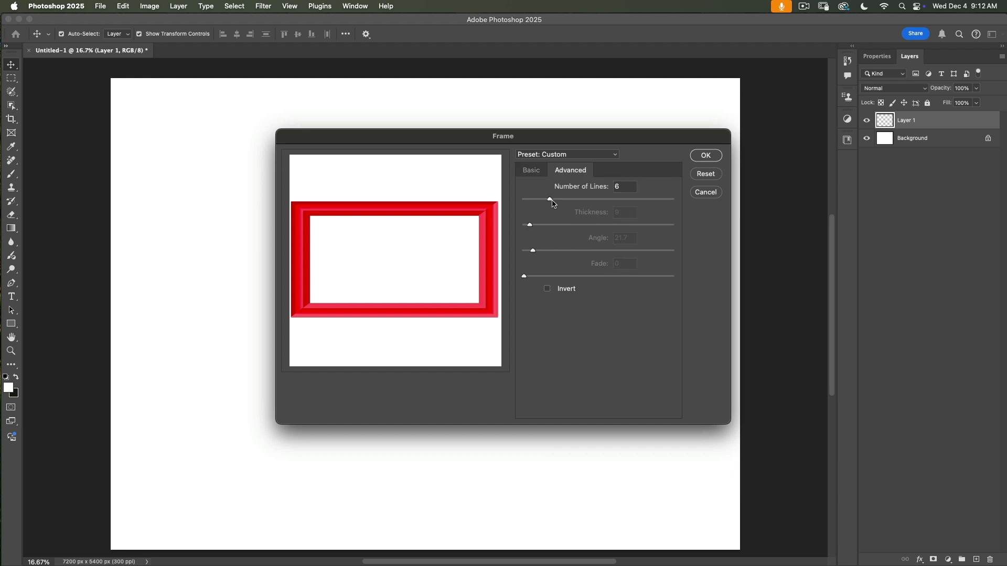
mouse_move(550, 200)
left_mouse_down()
mouse_move(575, 201)
mouse_move(551, 202)
mouse_move(560, 203)
left_mouse_up()
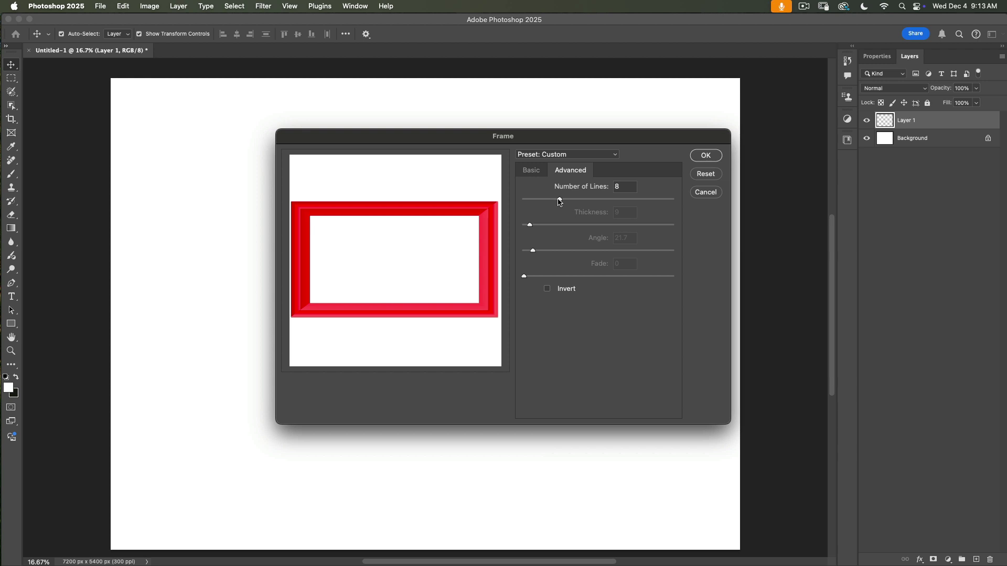
left_click(702, 157)
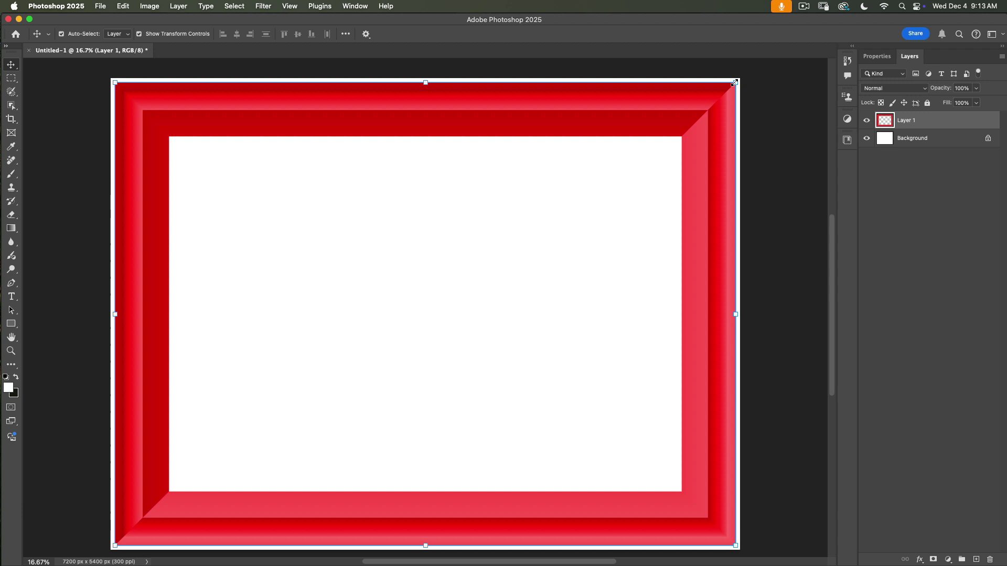
Scale the rendered red frame down proportionally to 99.78% from its upper-right corner and apply the transform.
left_click_drag(734, 83, 708, 132)
scroll(644, 192, "down", 3)
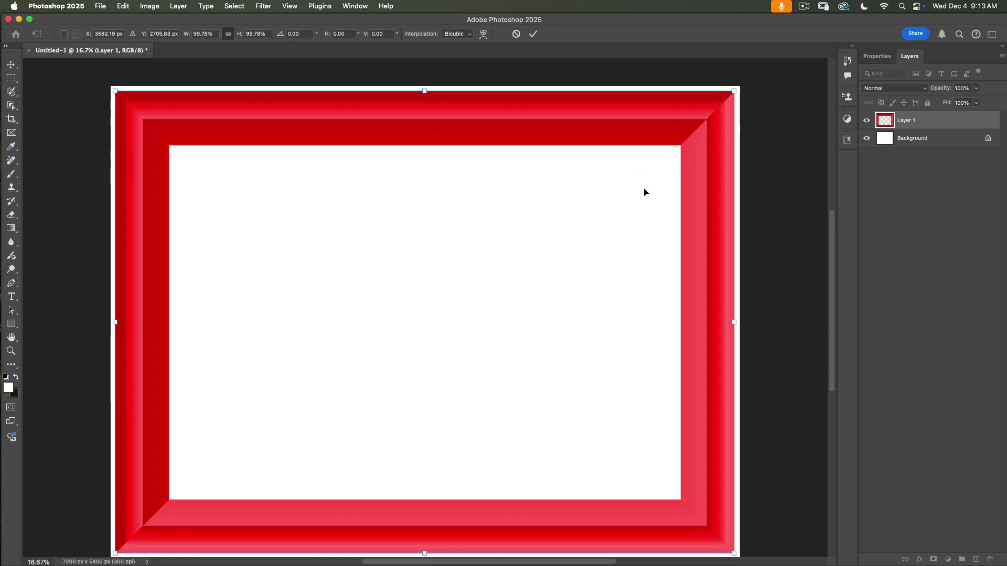
key("Return")
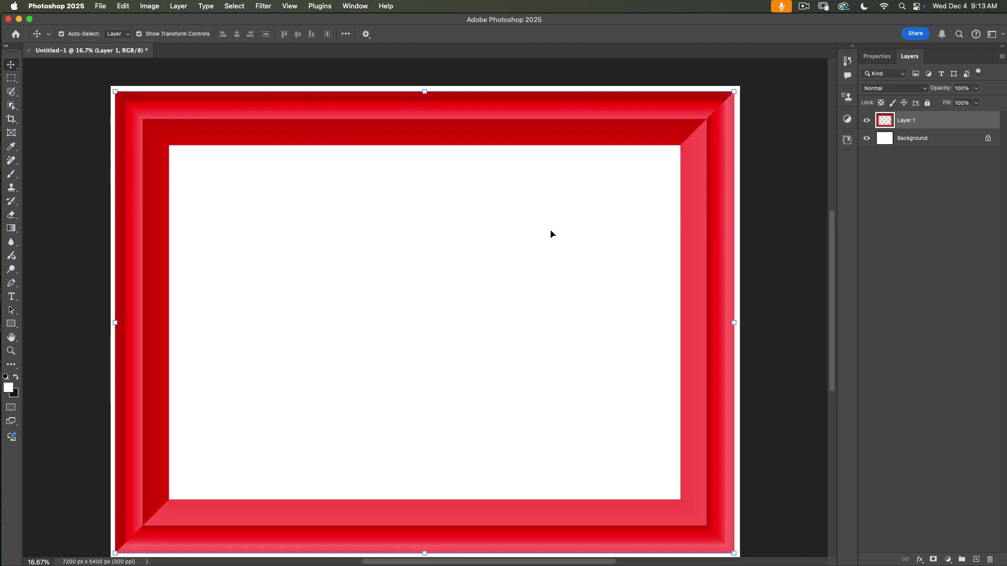
scroll(550, 234, "down", 1)
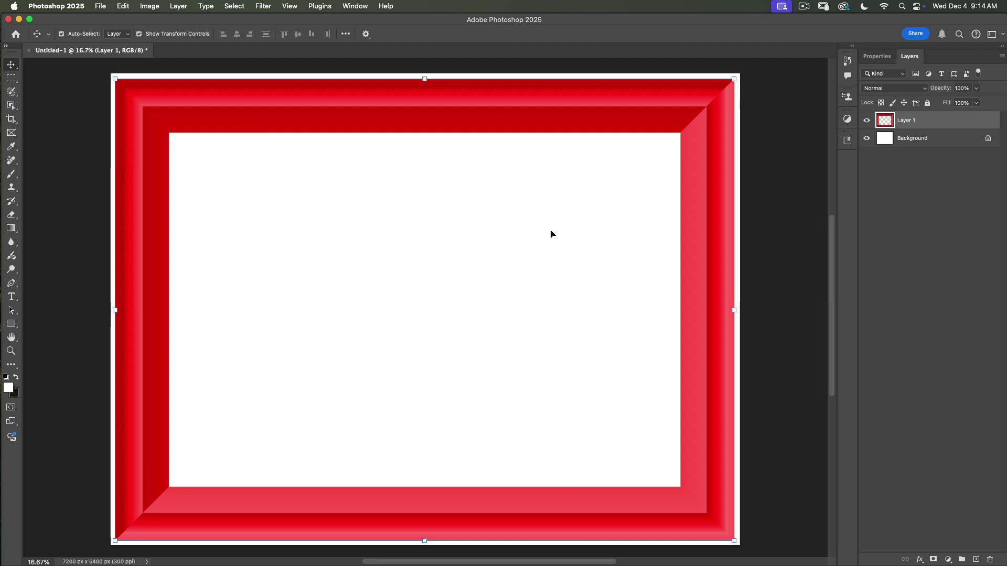
Add a layer above the red frame and start the Picture Frame filter on it with the 19: Root style.
left_click(976, 560)
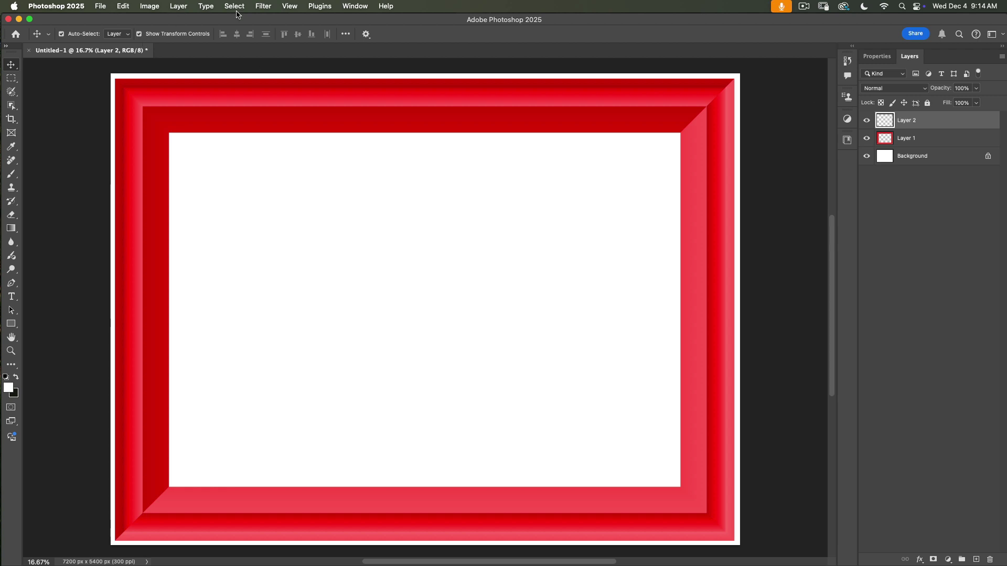
left_click(259, 9)
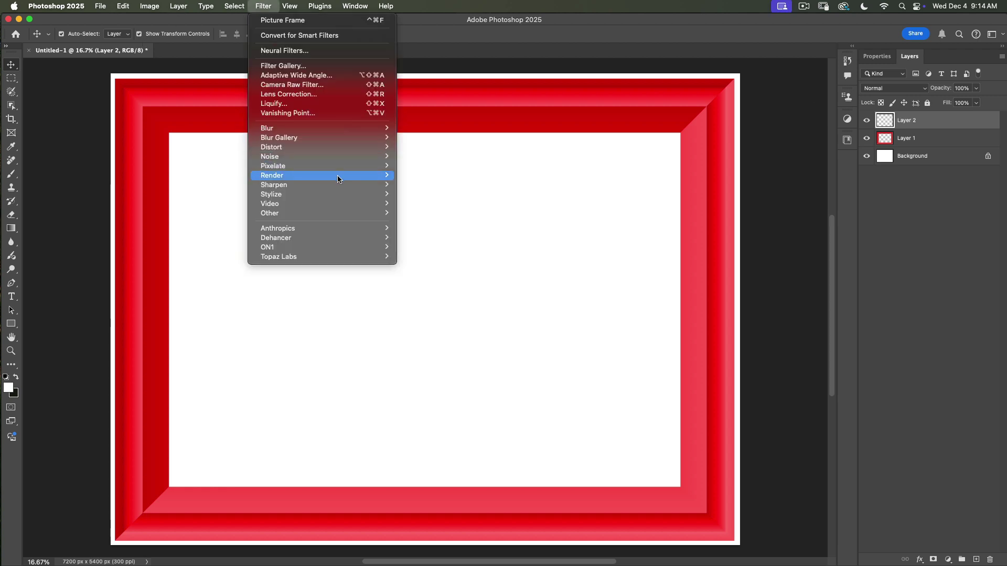
mouse_move(338, 175)
left_click(423, 188)
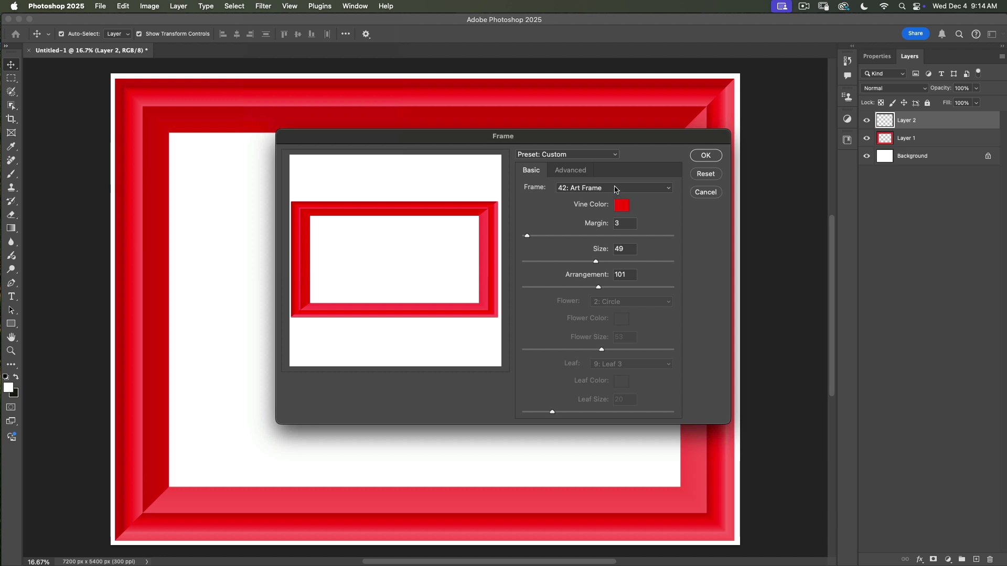
left_click(665, 190)
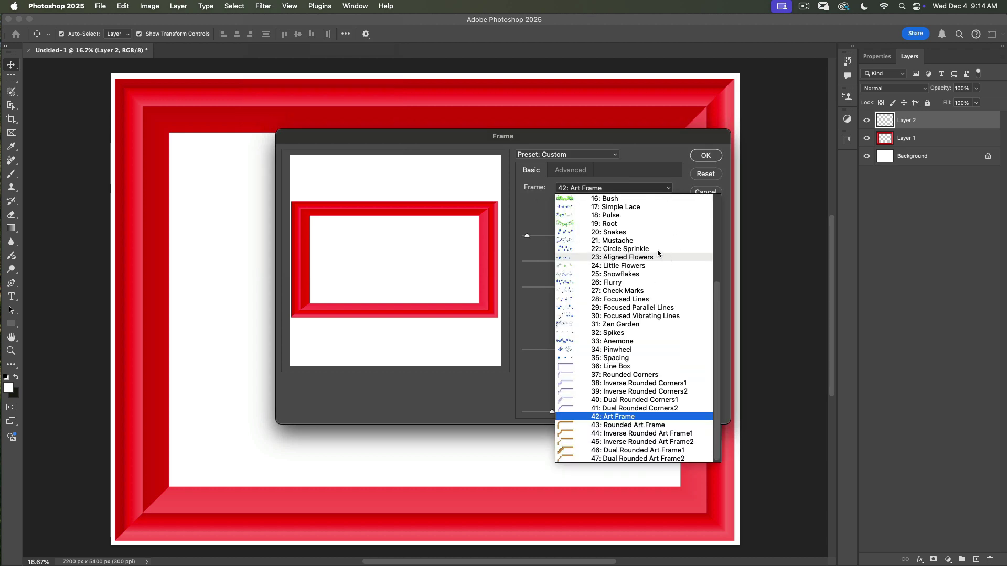
left_click(625, 224)
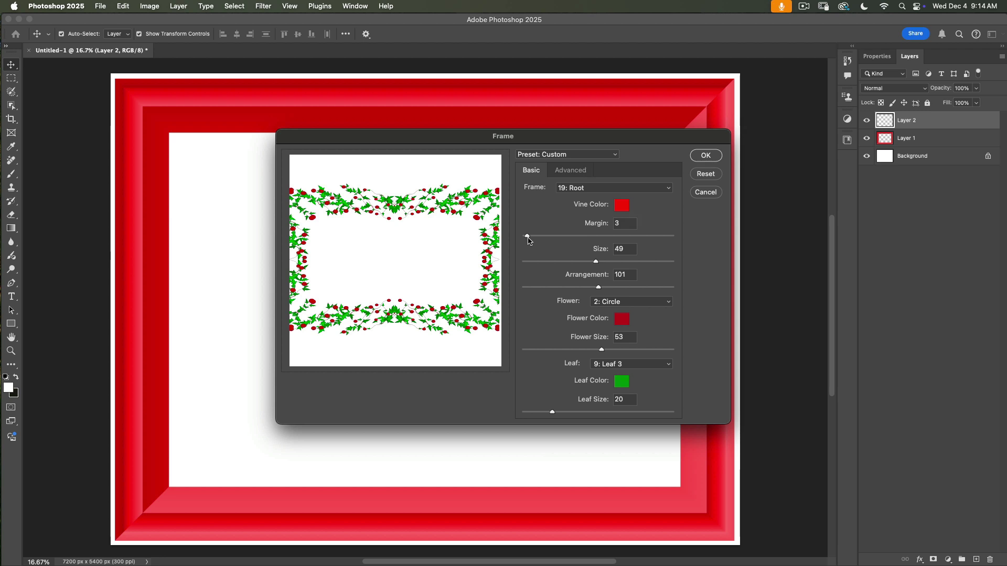
Set the root frame's size to 6 and change its vine color to a dark muted red.
left_click_drag(596, 261, 532, 261)
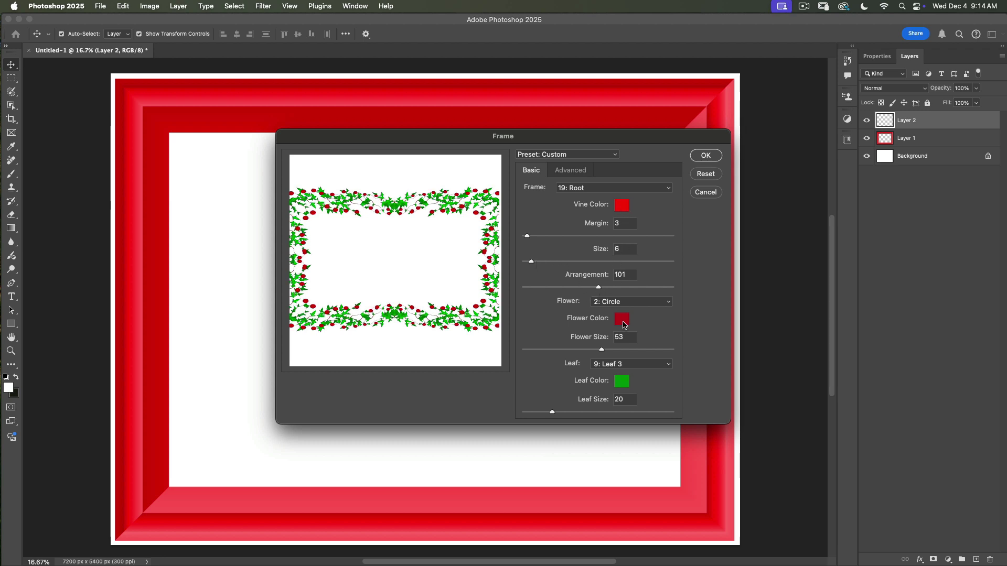
left_click(621, 205)
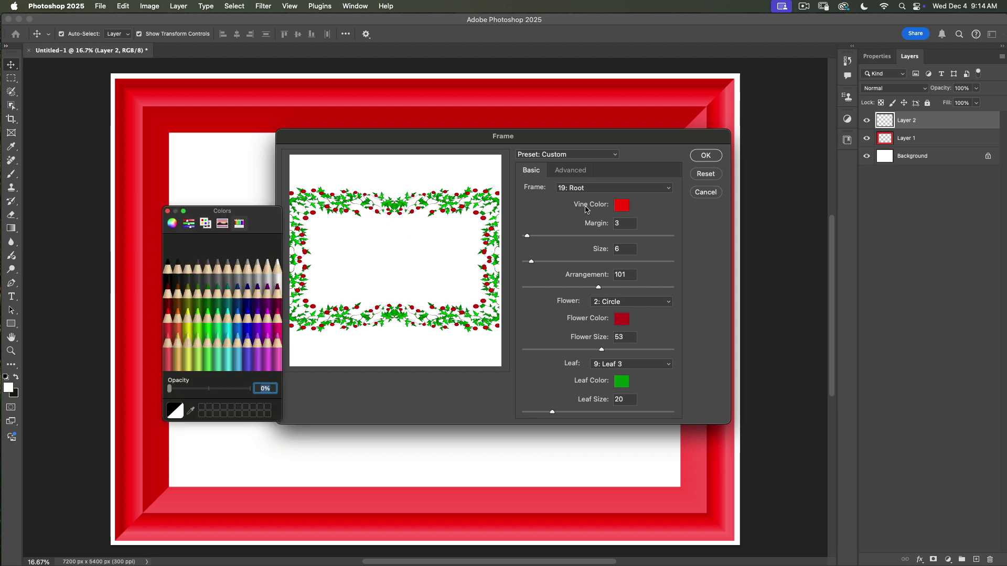
left_click(172, 223)
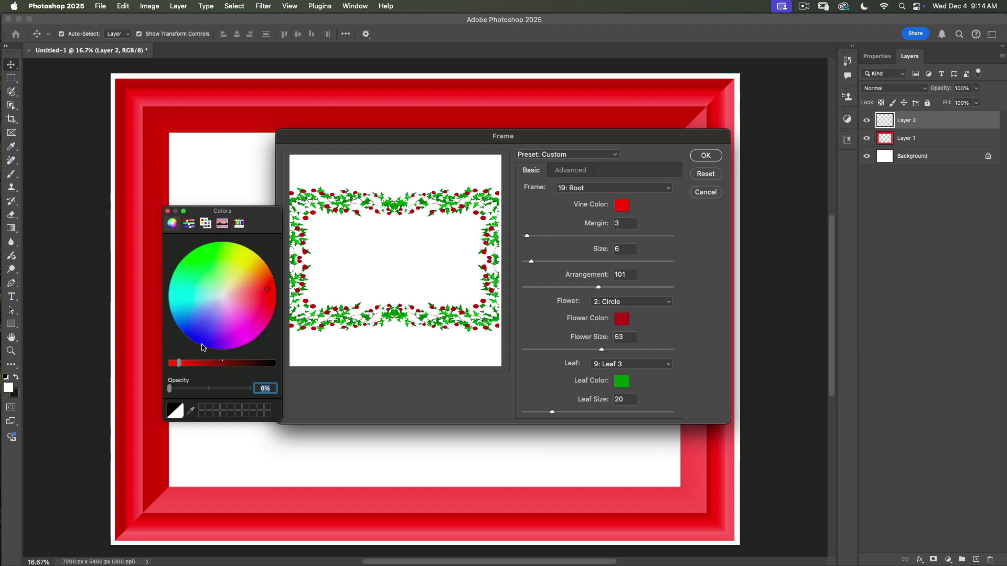
left_click_drag(180, 365, 197, 365)
left_click_drag(267, 290, 259, 299)
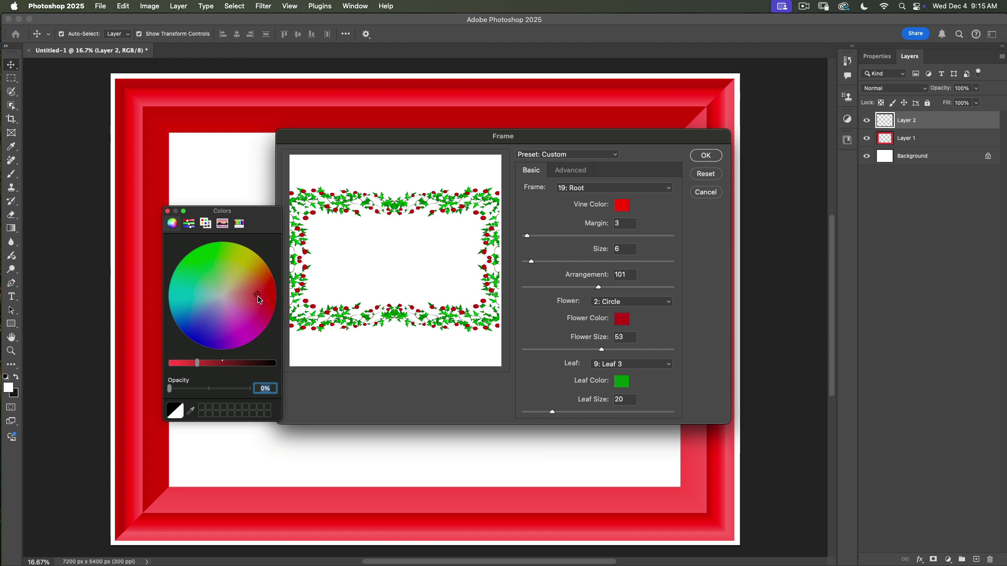
left_click_drag(201, 363, 210, 365)
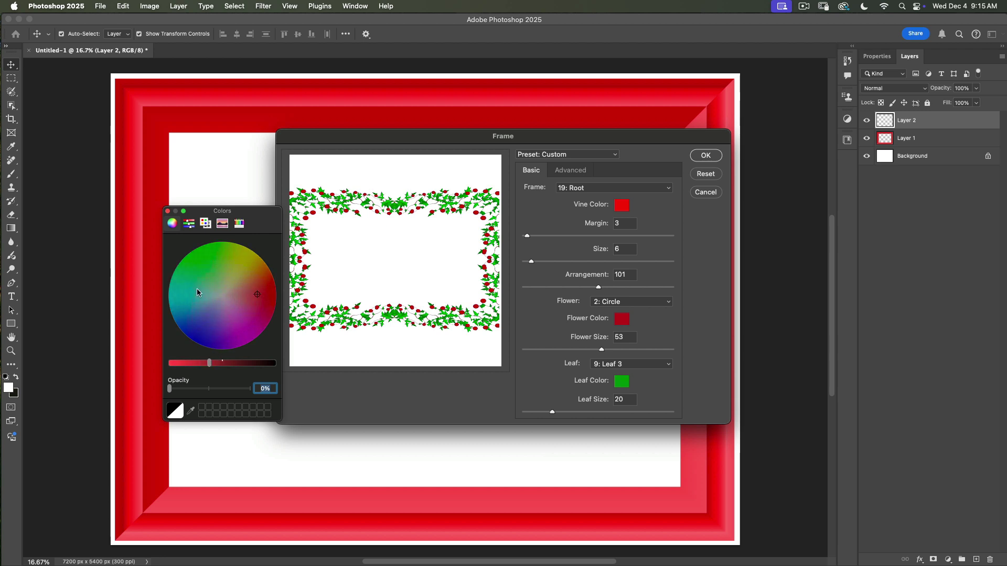
left_click(167, 211)
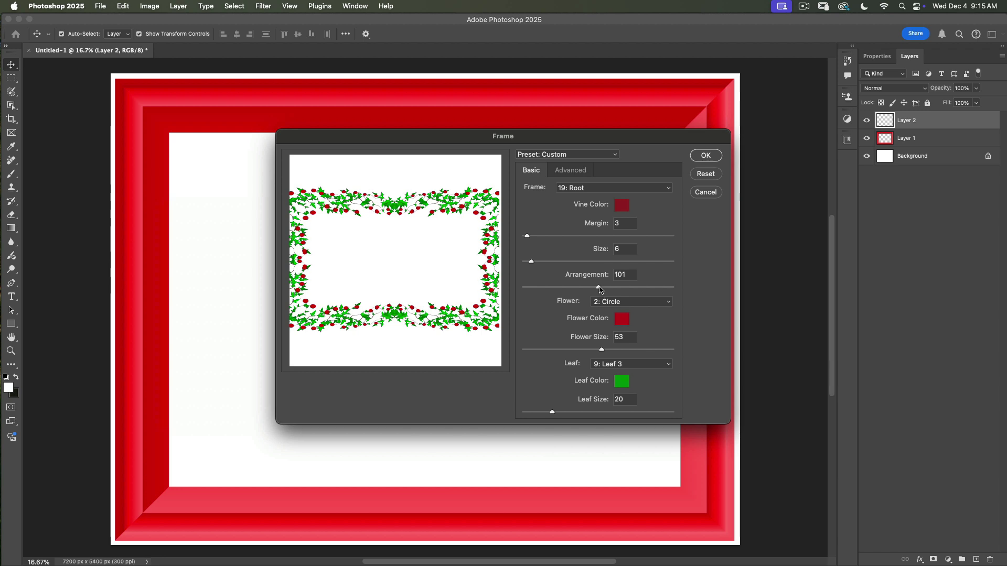
Set the root frame's arrangement to 50 and brighten its flower color to a pure red.
mouse_move(598, 287)
left_mouse_down()
mouse_move(634, 290)
mouse_move(548, 288)
mouse_move(583, 288)
left_mouse_up()
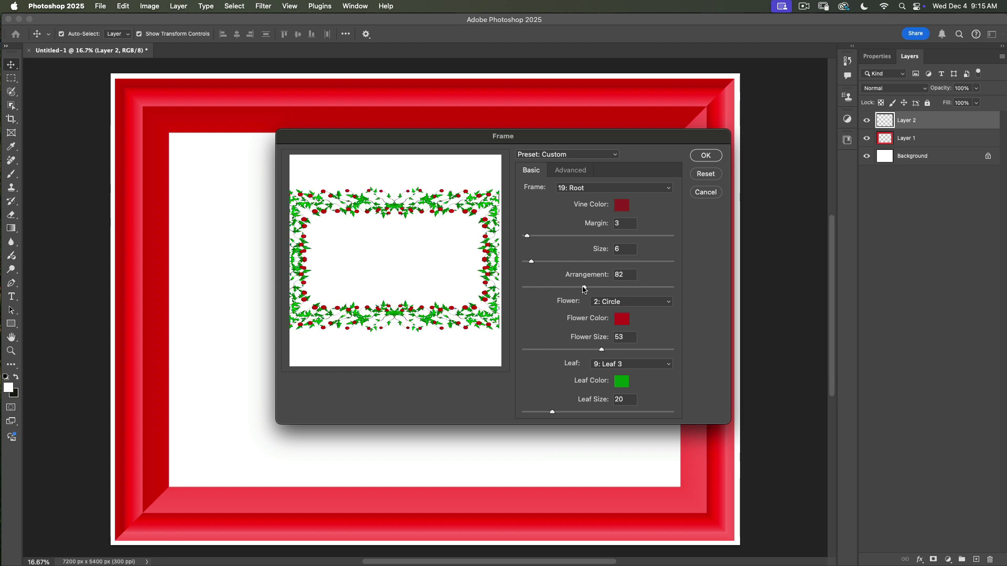
left_click_drag(583, 288, 559, 288)
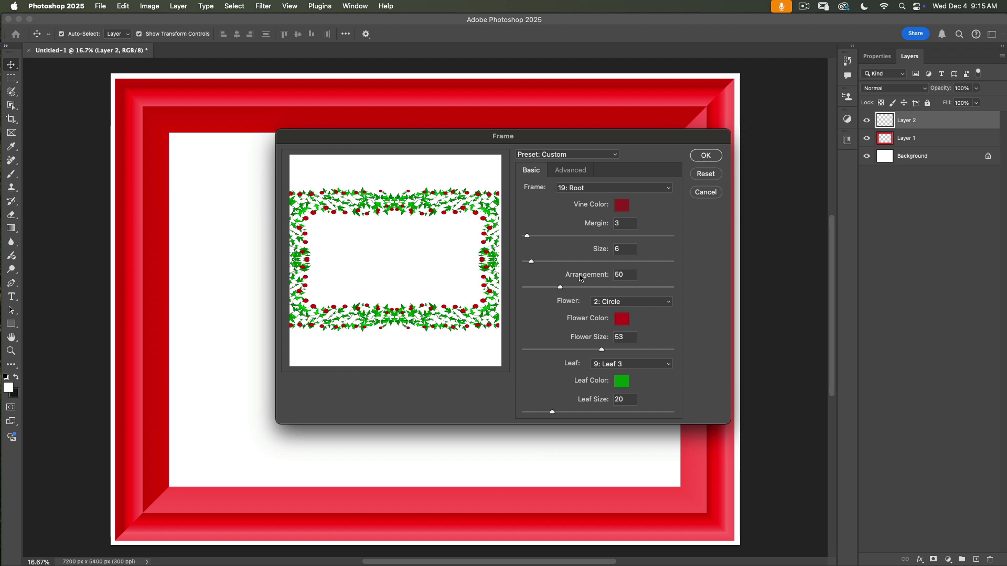
left_click(622, 320)
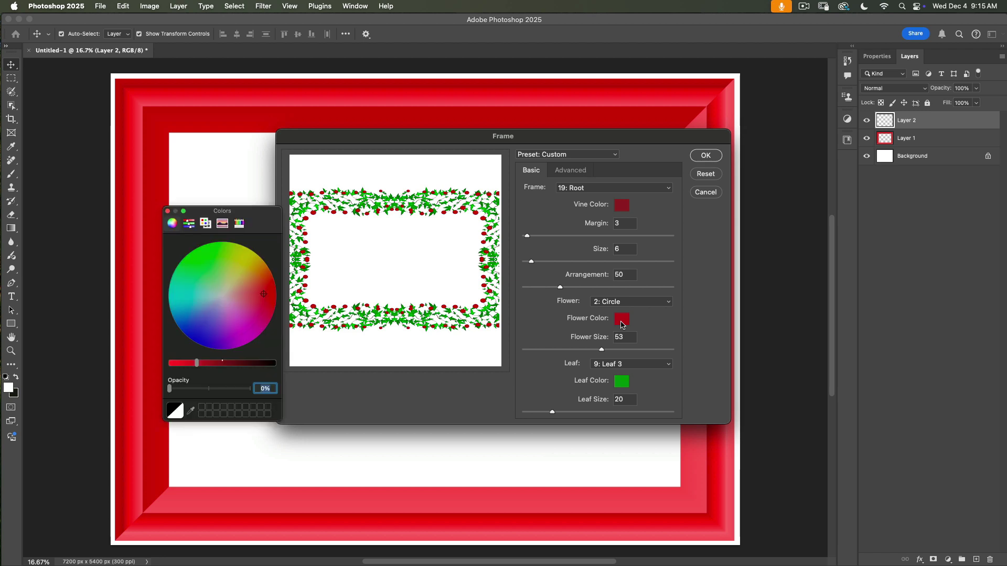
left_click_drag(194, 366, 172, 365)
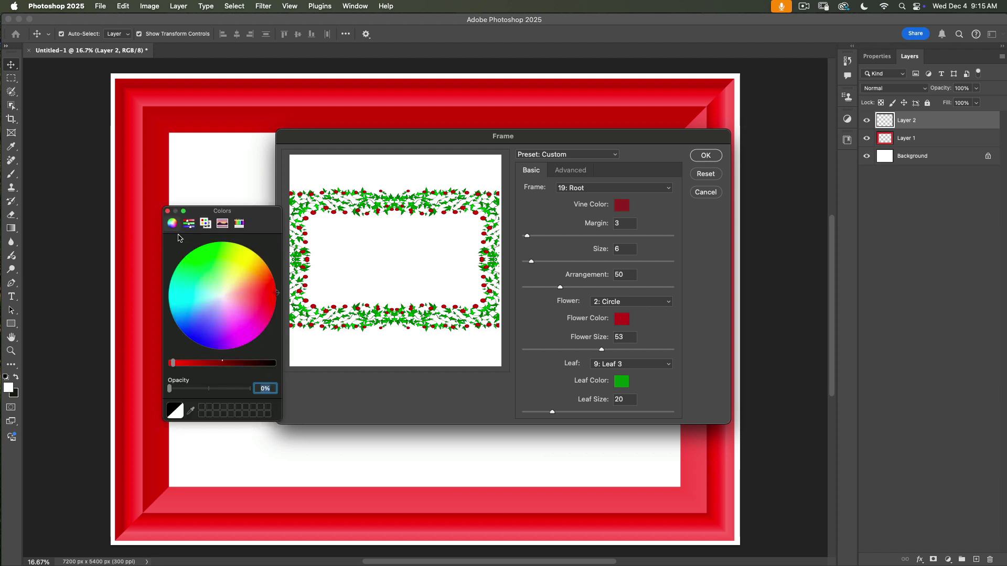
left_click(167, 211)
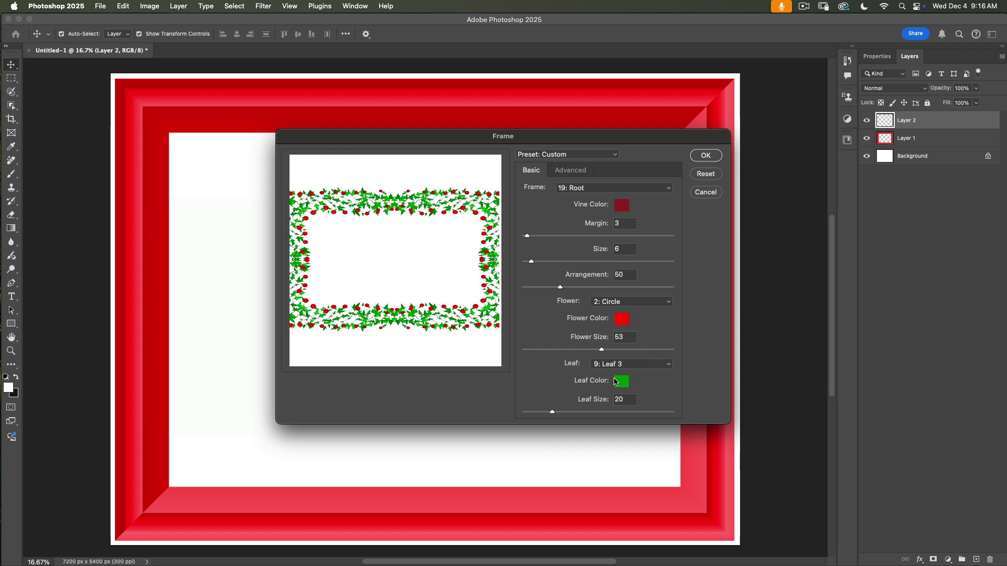
Give the root frame 7: Leaf 2 leaves in bright green with a leaf size of 29.
left_click(648, 366)
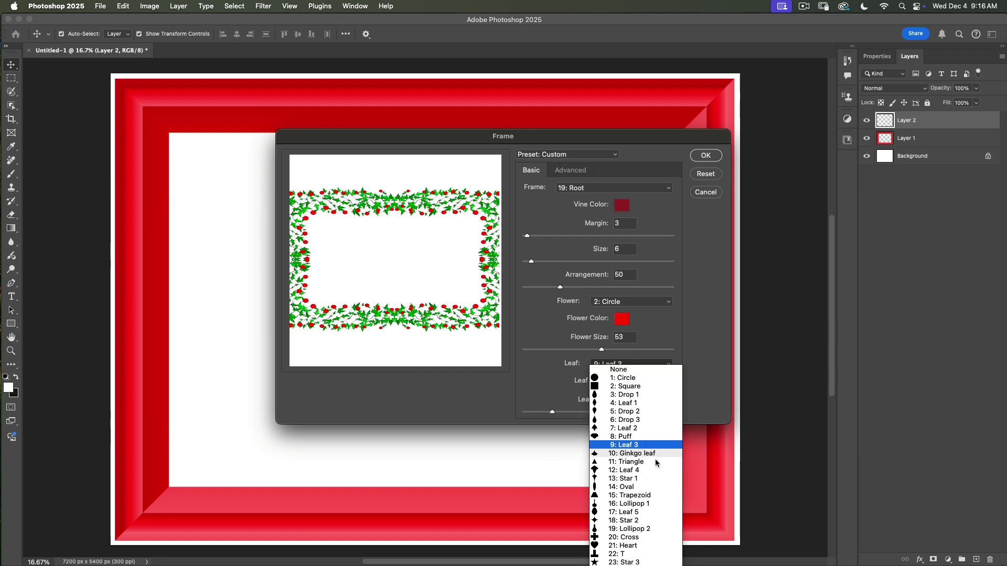
left_click(645, 429)
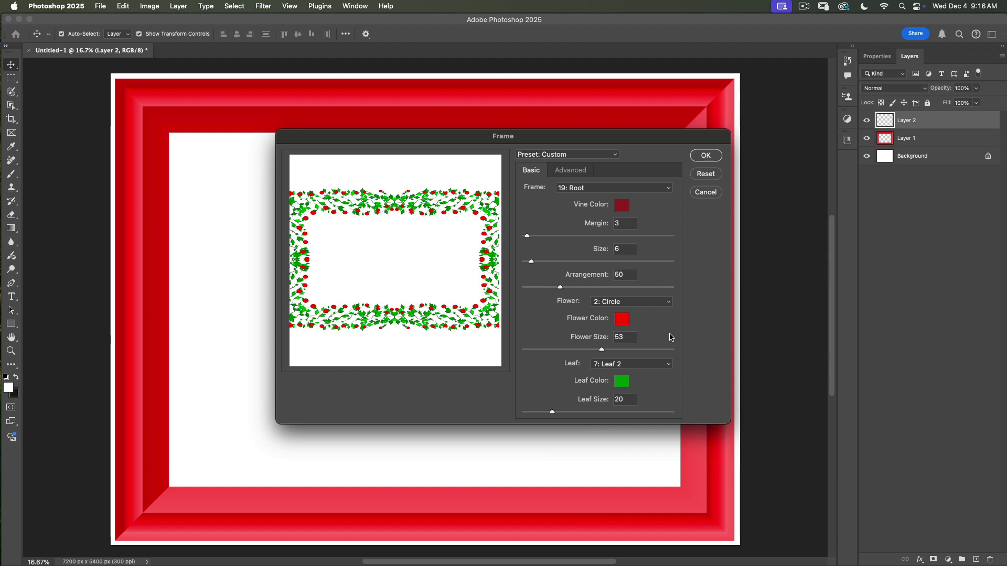
left_click(626, 383)
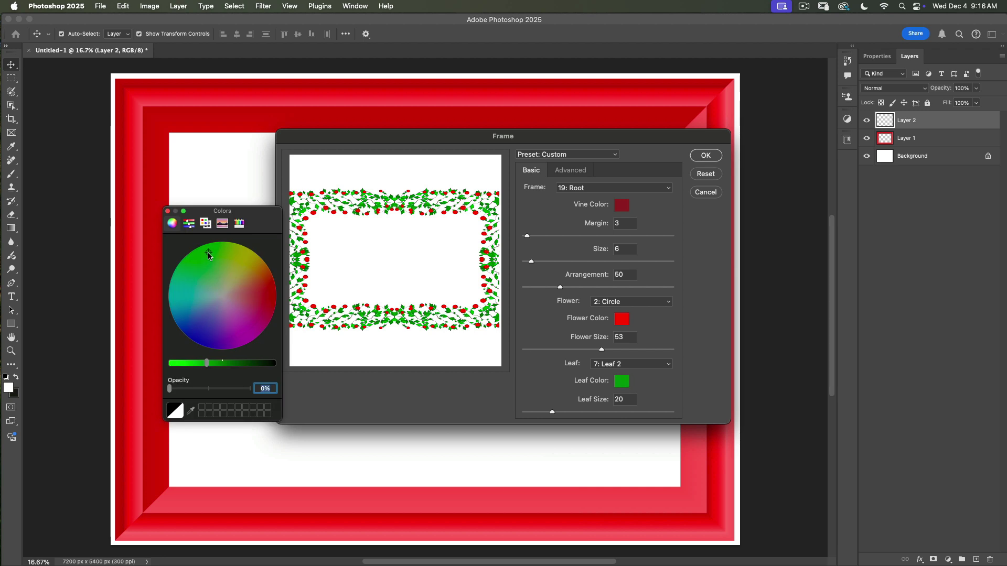
left_click_drag(207, 363, 188, 363)
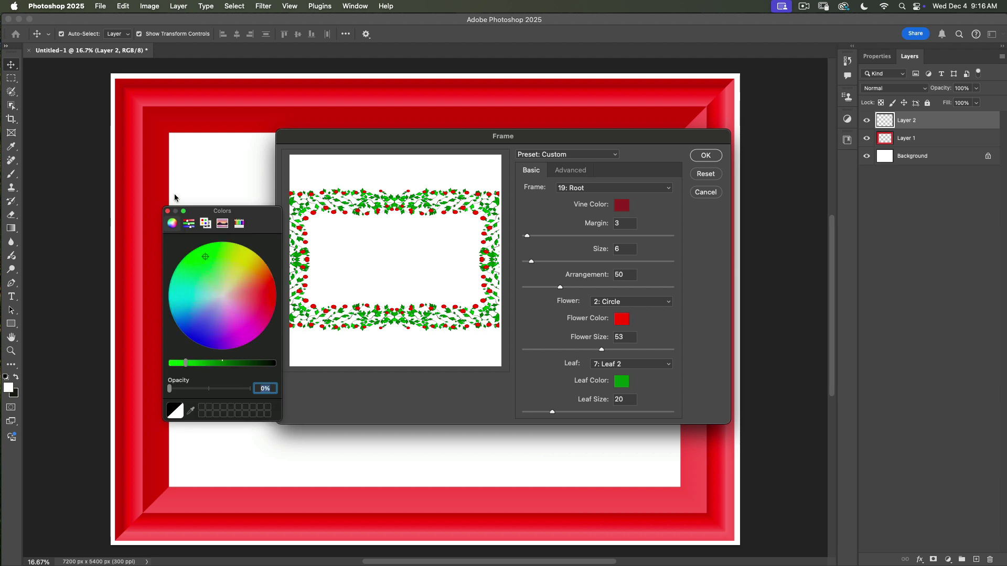
left_click(167, 211)
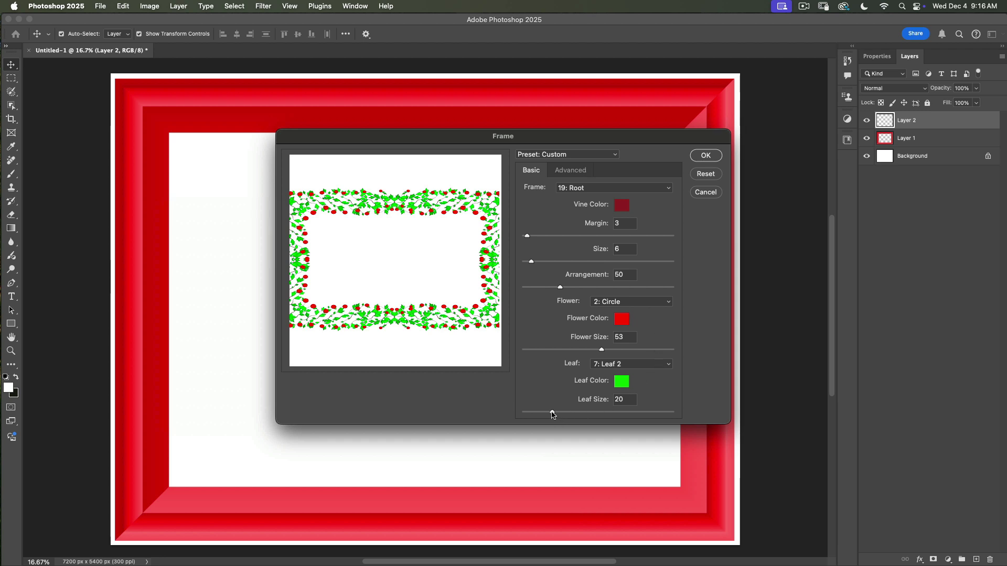
mouse_move(552, 413)
left_mouse_down()
mouse_move(629, 415)
mouse_move(556, 414)
mouse_move(567, 414)
left_mouse_up()
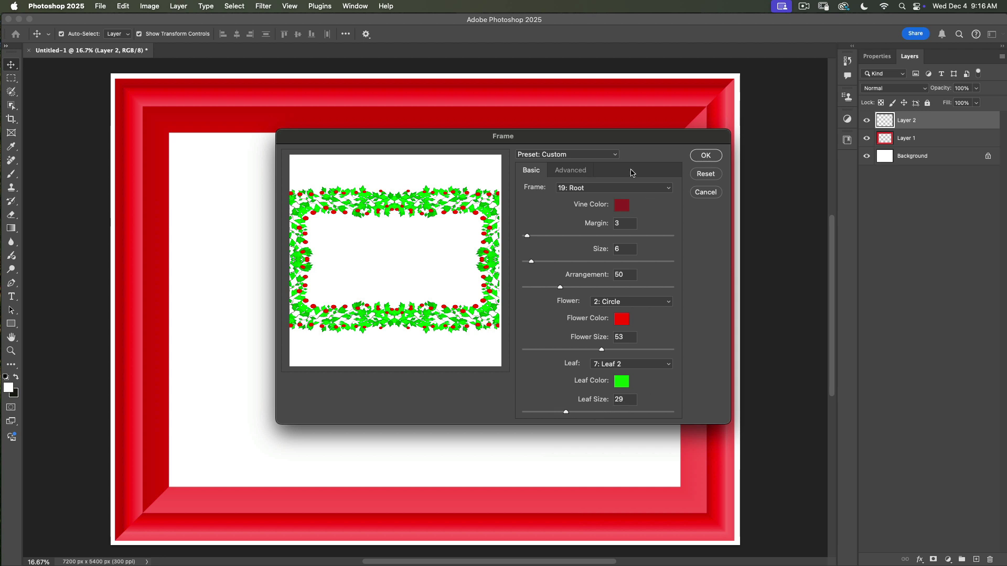
Set the root frame's thickness to 45 and angle to 75.3, and render it onto the layer.
left_click(579, 173)
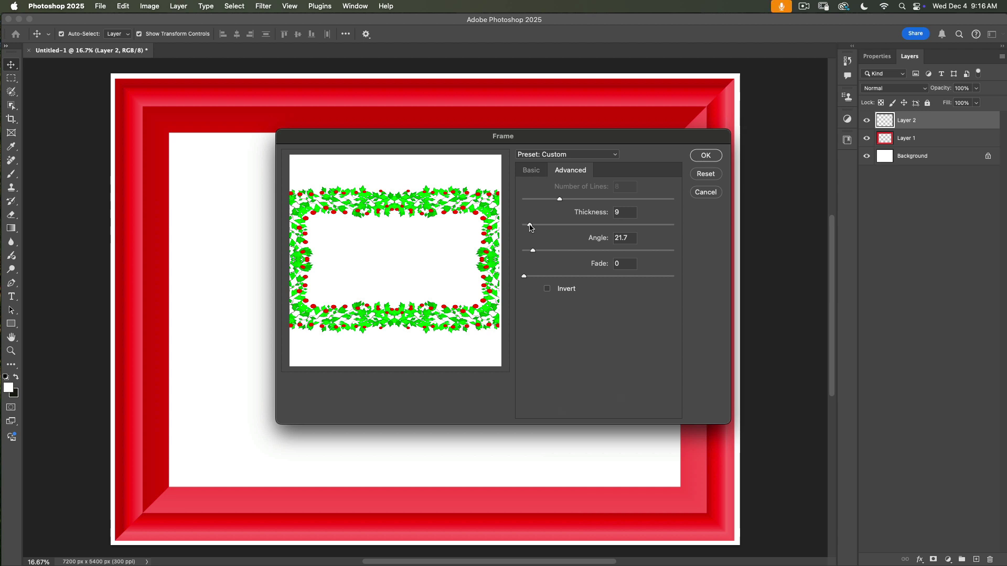
left_click_drag(530, 227, 557, 254)
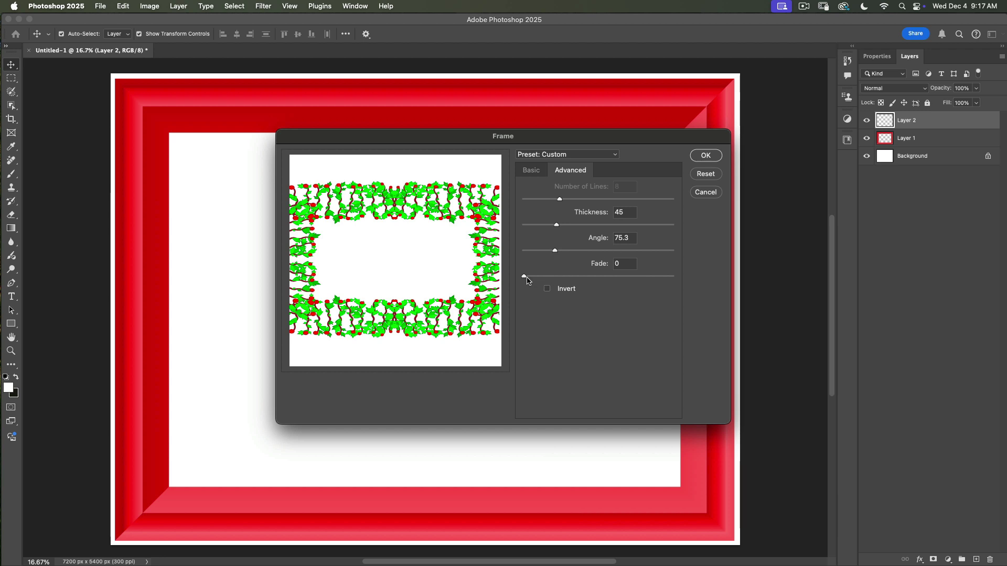
left_click(708, 157)
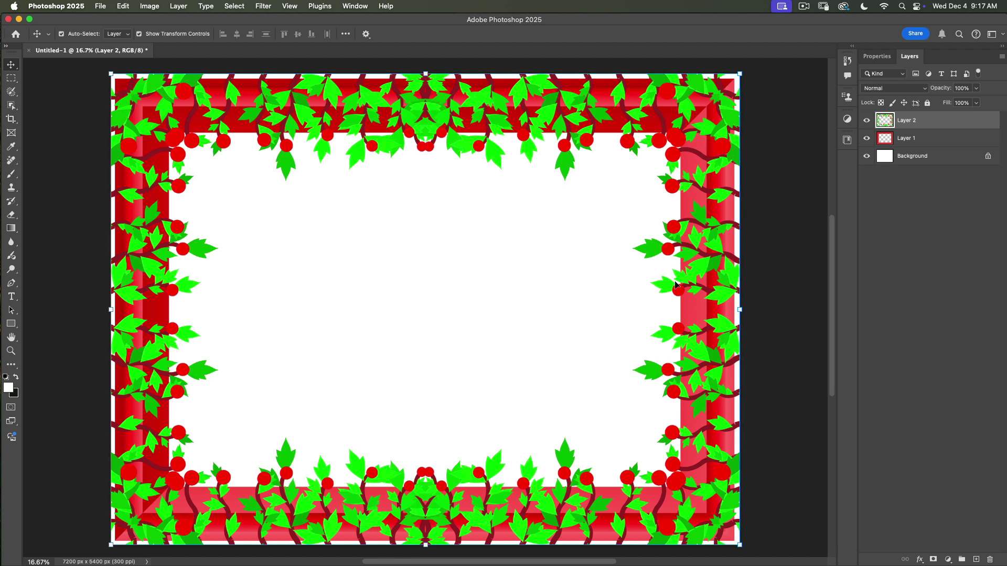
Scale the root frame to about 95.49% width and 94.19% height, centered within the red frame, and apply the transform.
left_click_drag(883, 120, 883, 123)
left_click_drag(739, 74, 729, 98)
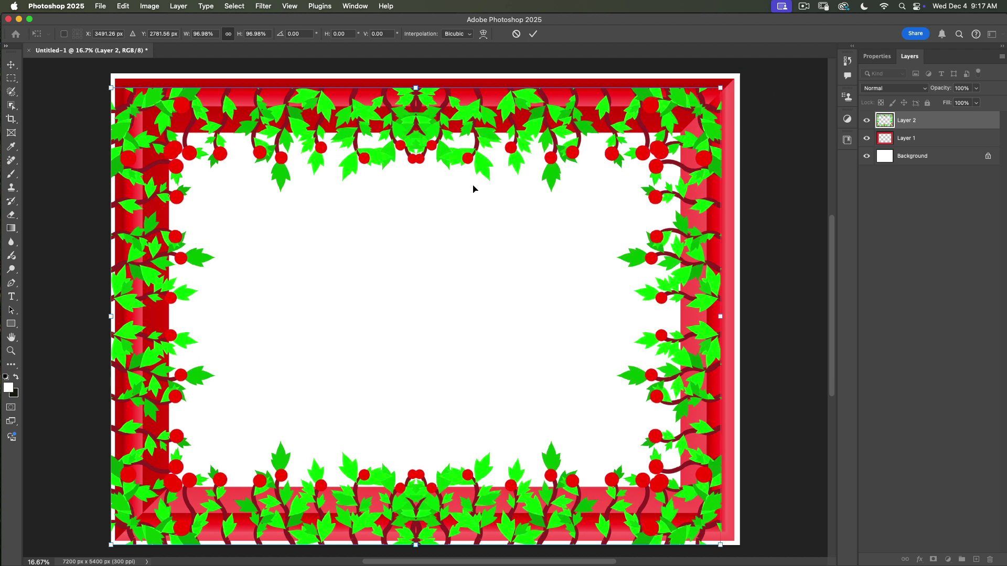
left_click_drag(111, 316, 123, 316)
left_click_drag(720, 317, 724, 318)
left_click_drag(424, 545, 424, 531)
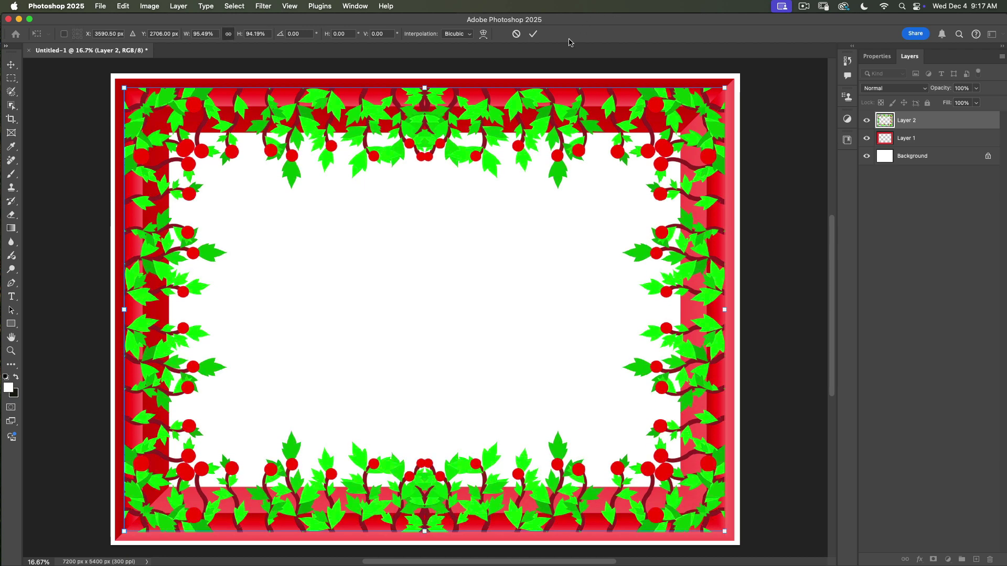
left_click(531, 35)
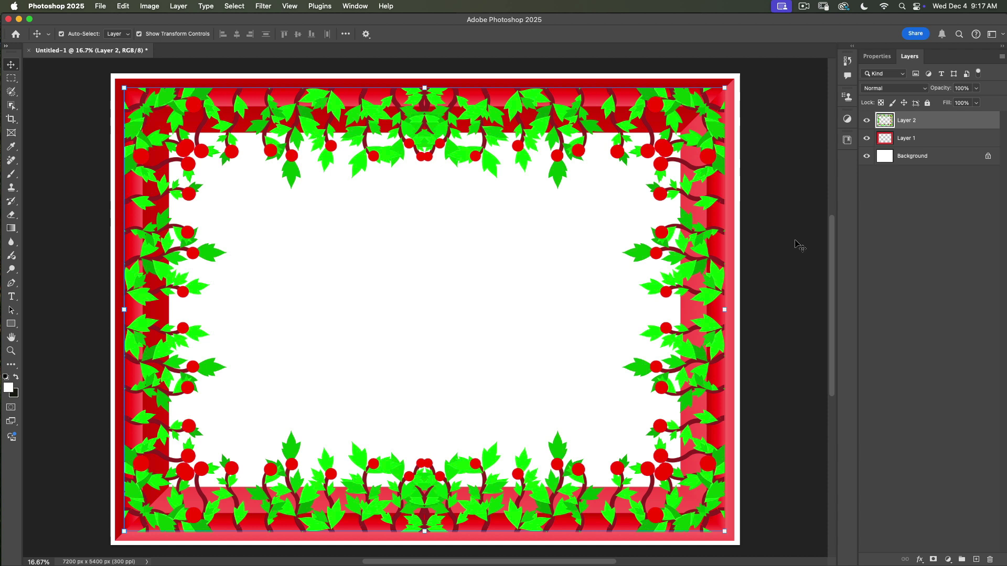
Add a new layer above the root frame layer.
left_click(915, 160)
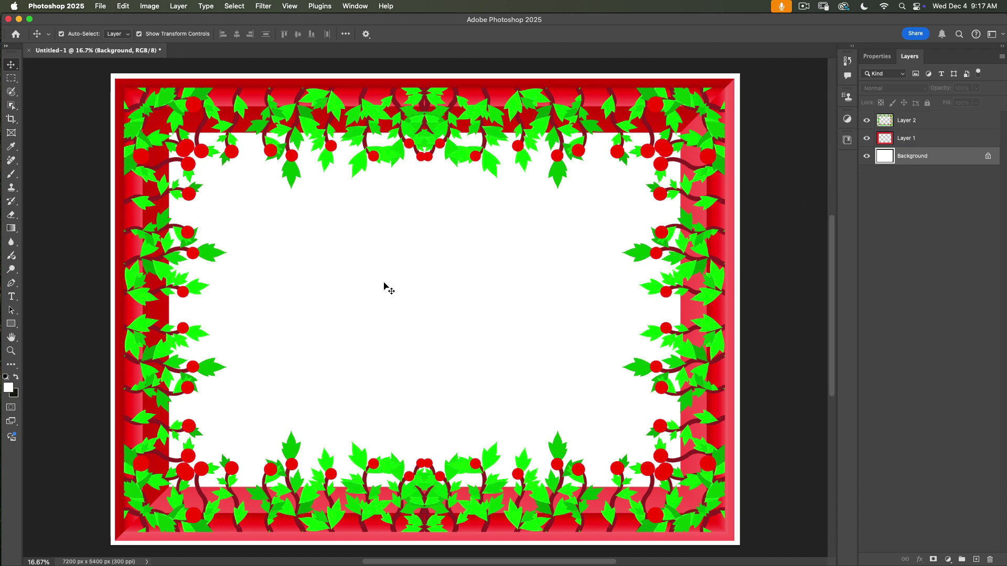
left_click(915, 138)
left_click(917, 122)
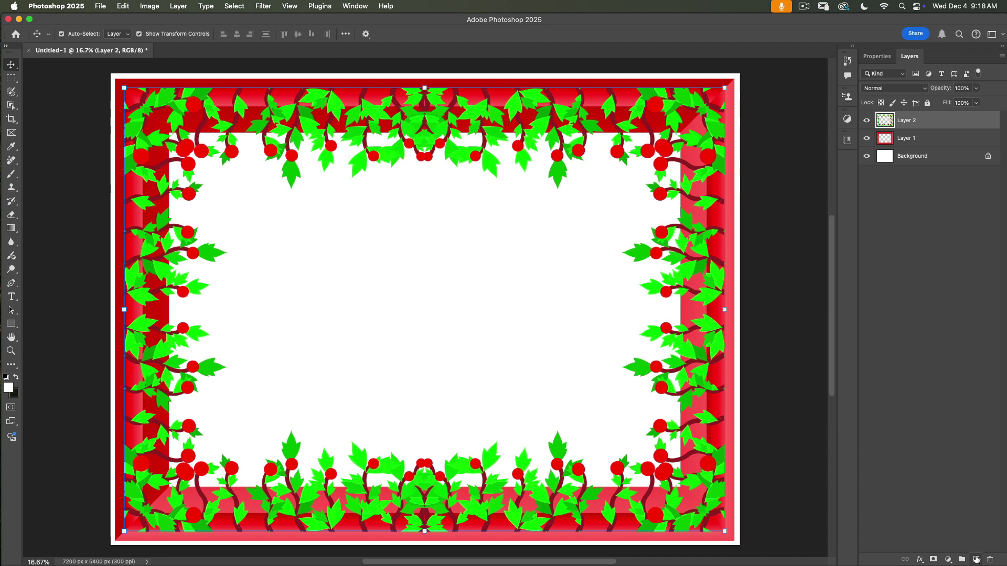
left_click(975, 559)
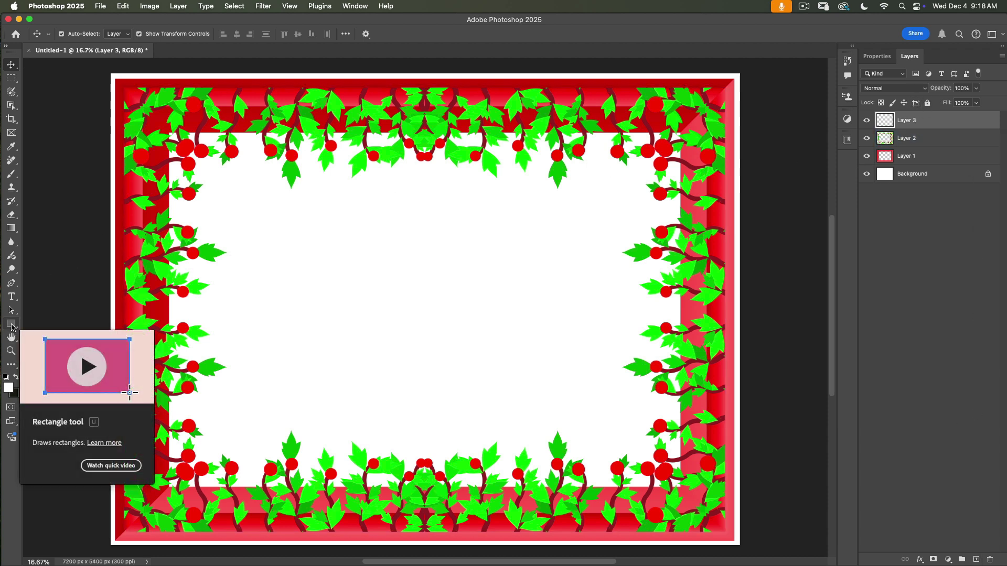
Set up the Rectangle tool with no fill and a blue-to-purple gradient stroke from the purple presets.
left_click(11, 325)
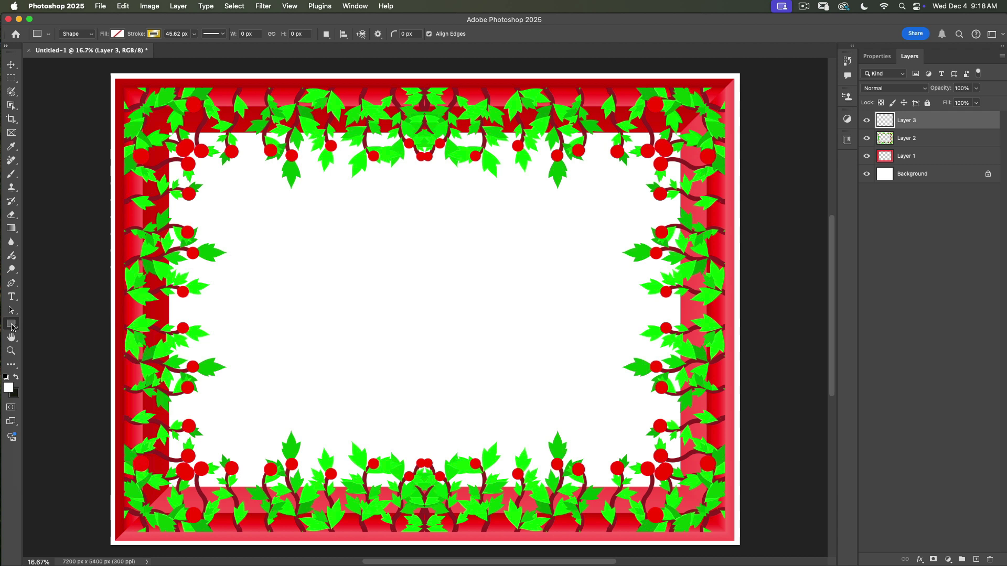
left_click(117, 35)
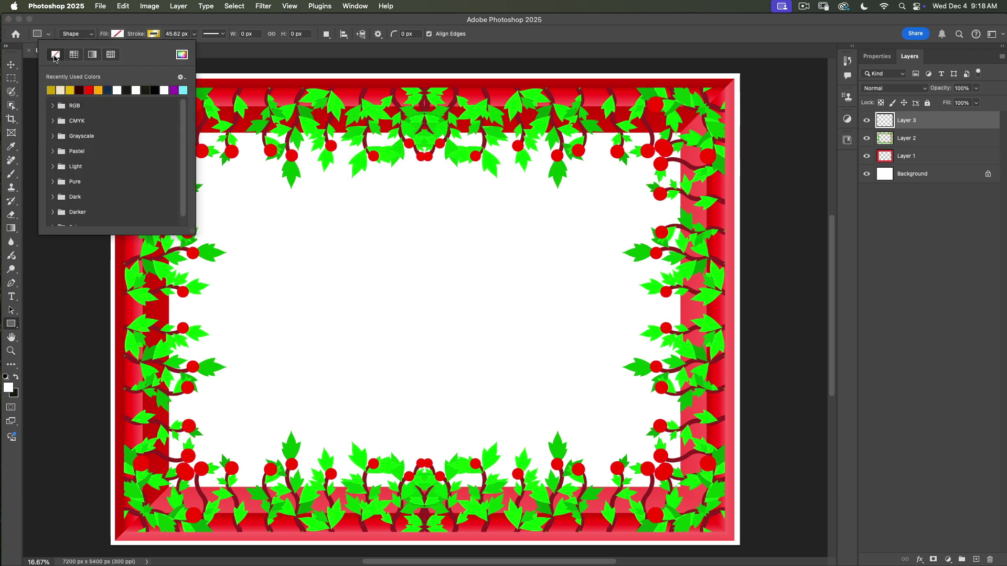
left_click(153, 34)
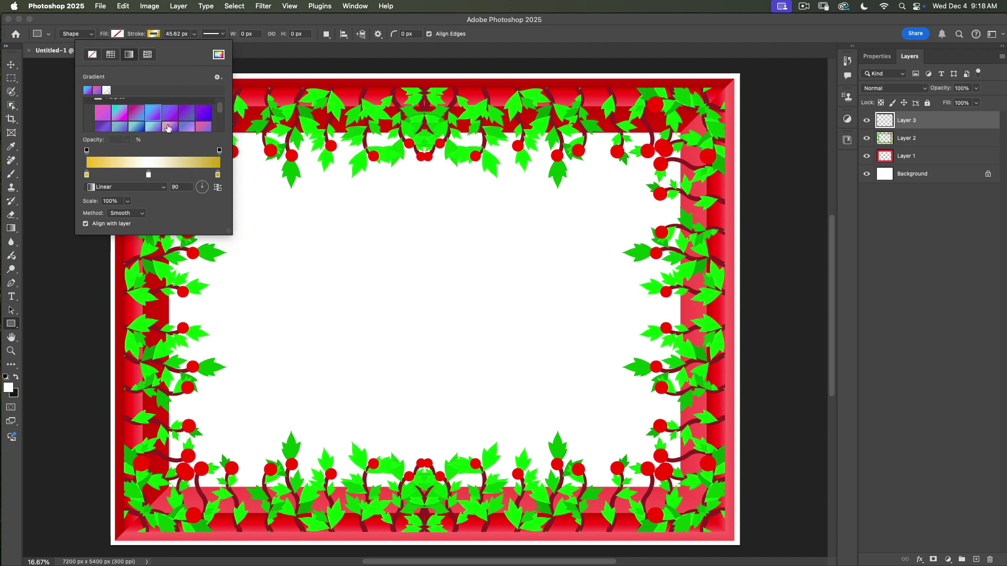
scroll(168, 128, "down", 3)
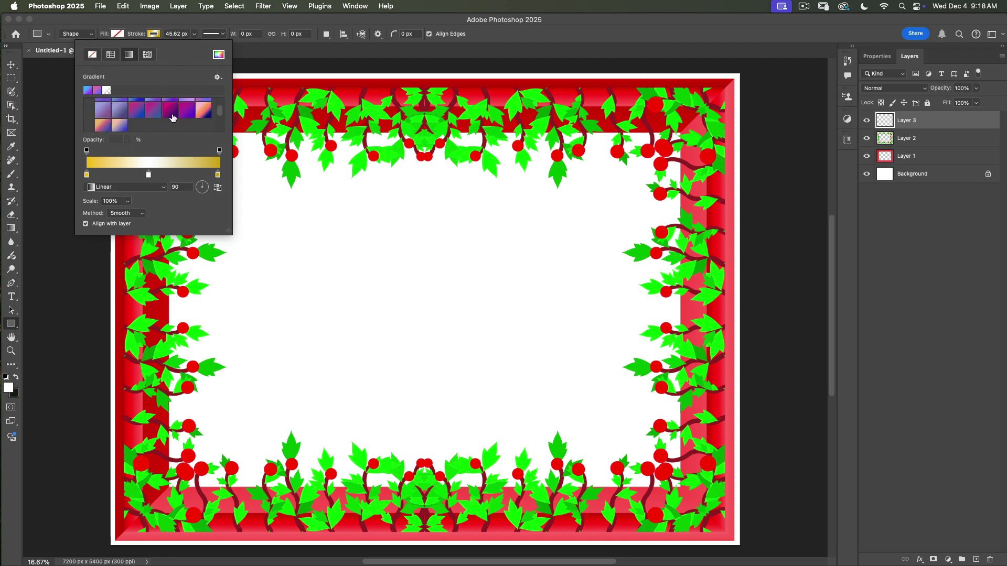
scroll(173, 119, "up", 1)
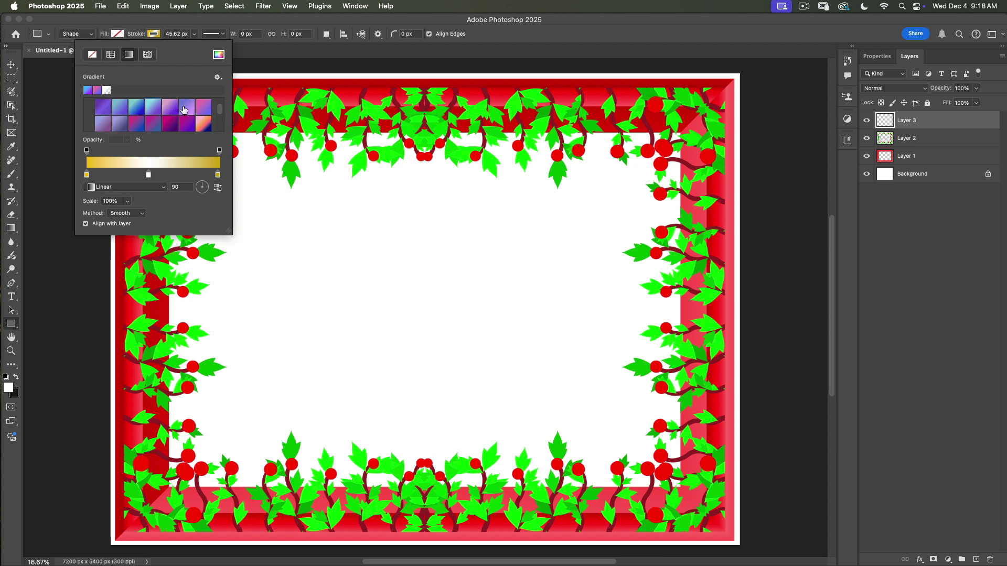
left_click(183, 107)
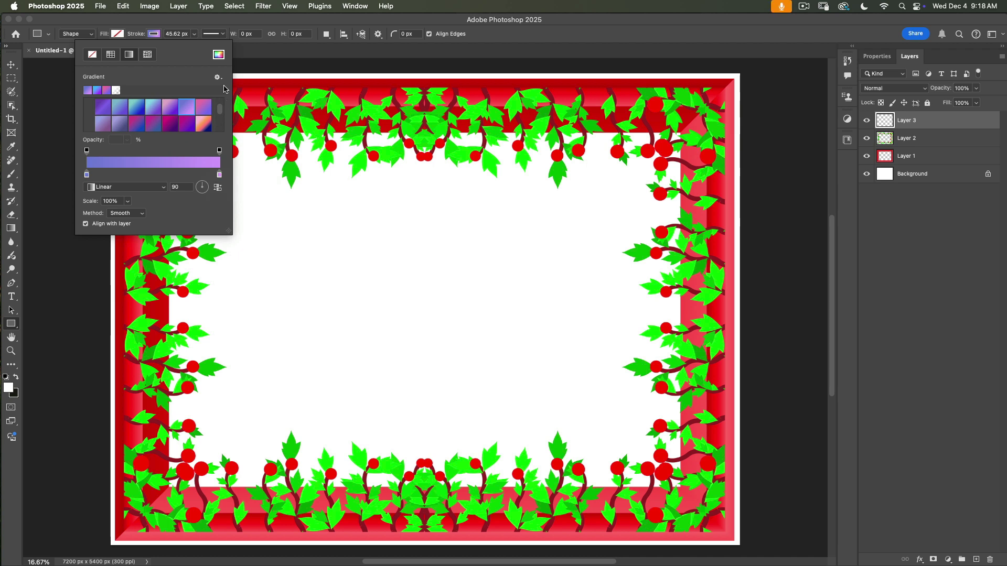
left_click(154, 34)
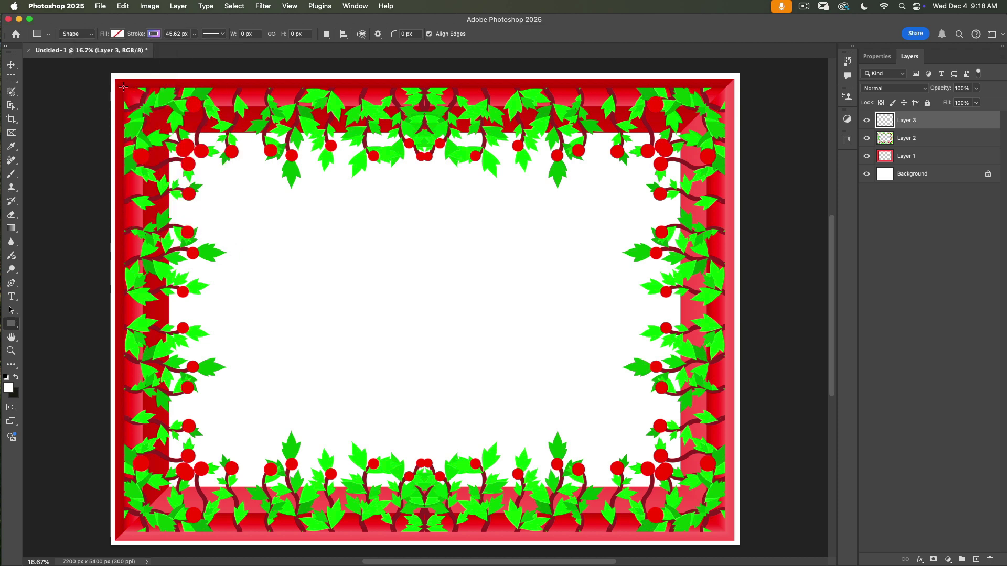
Draw a rectangle about 6875 x 5100 px around the root frame's outer edge and set its stroke width to 31.97 px.
left_click_drag(125, 88, 723, 532)
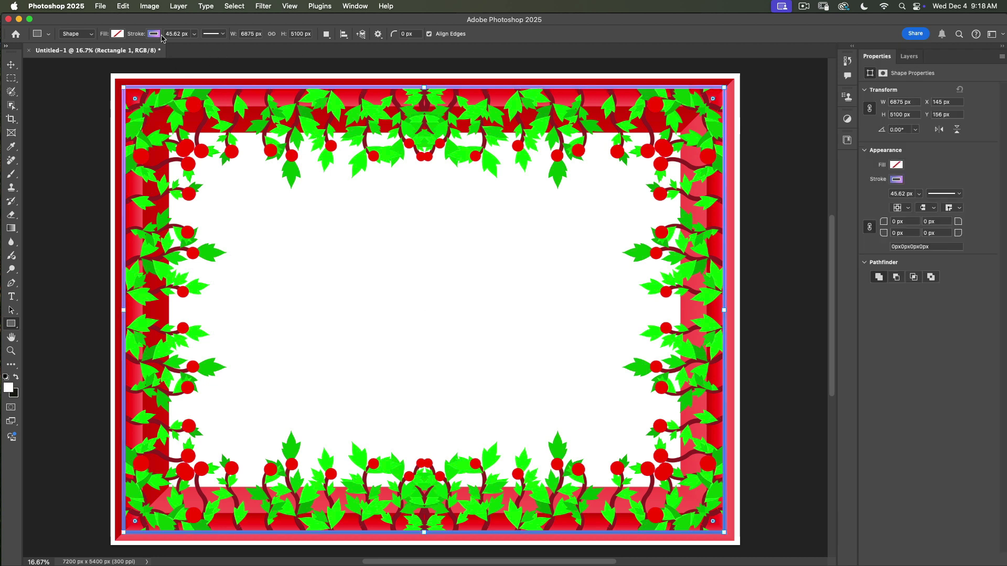
left_click(191, 35)
left_click_drag(194, 49, 191, 47)
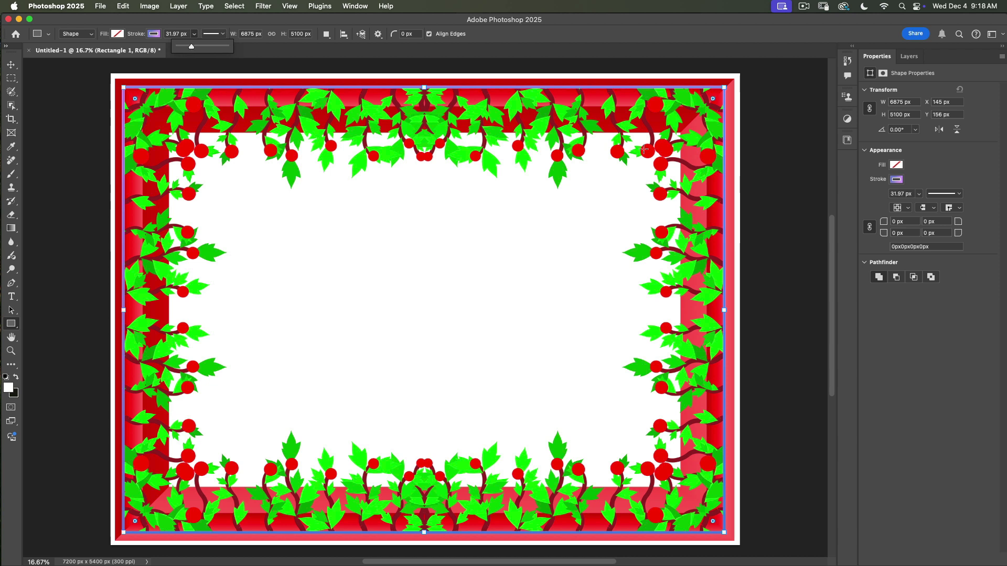
Change the first color stop of the rectangle's stroke gradient to golden yellow #ffc20a.
left_click(896, 179)
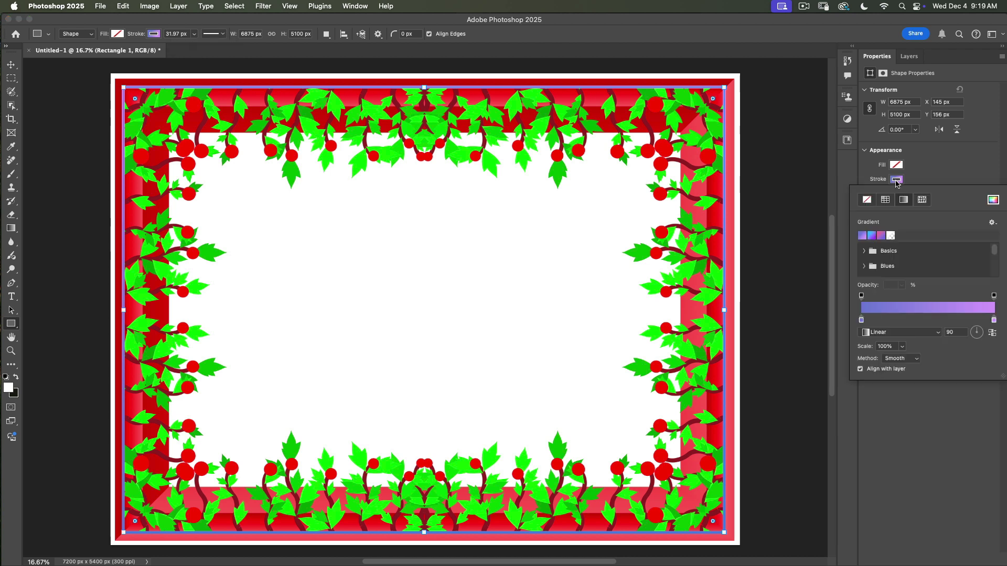
double_click(862, 320)
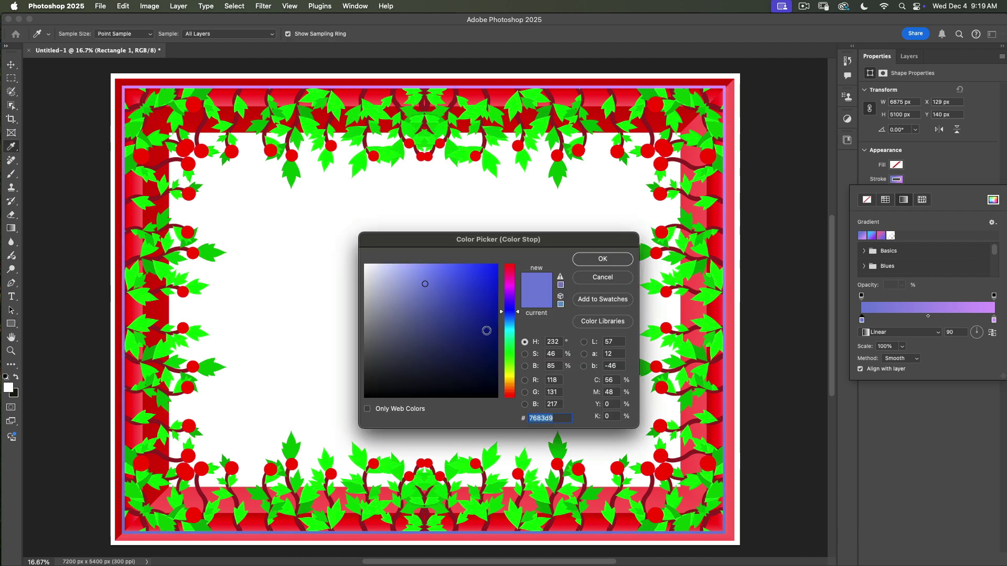
left_click_drag(517, 367, 518, 381)
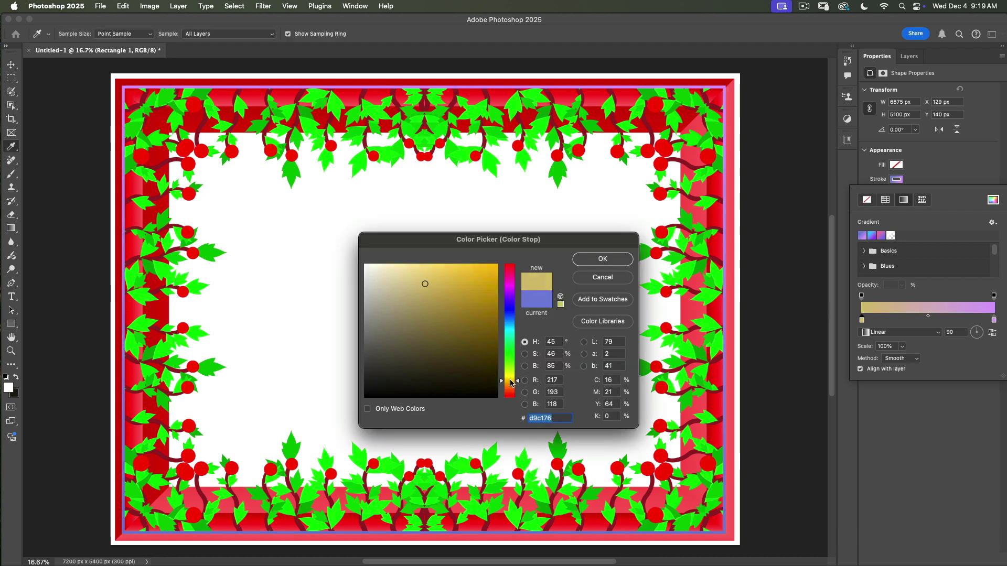
left_click(492, 261)
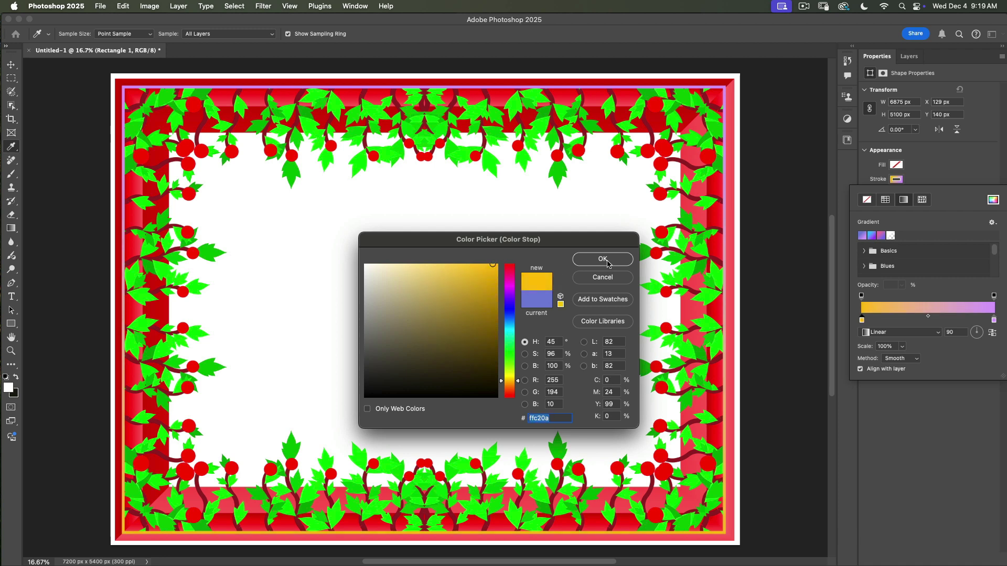
left_click(607, 260)
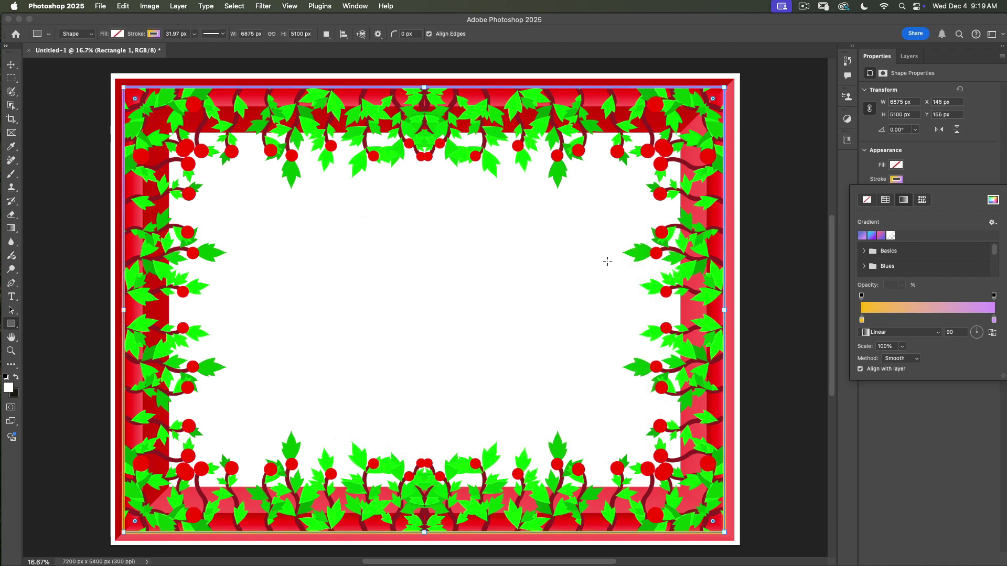
Change the end color stop of the rectangle's stroke gradient to a pale yellow.
double_click(994, 321)
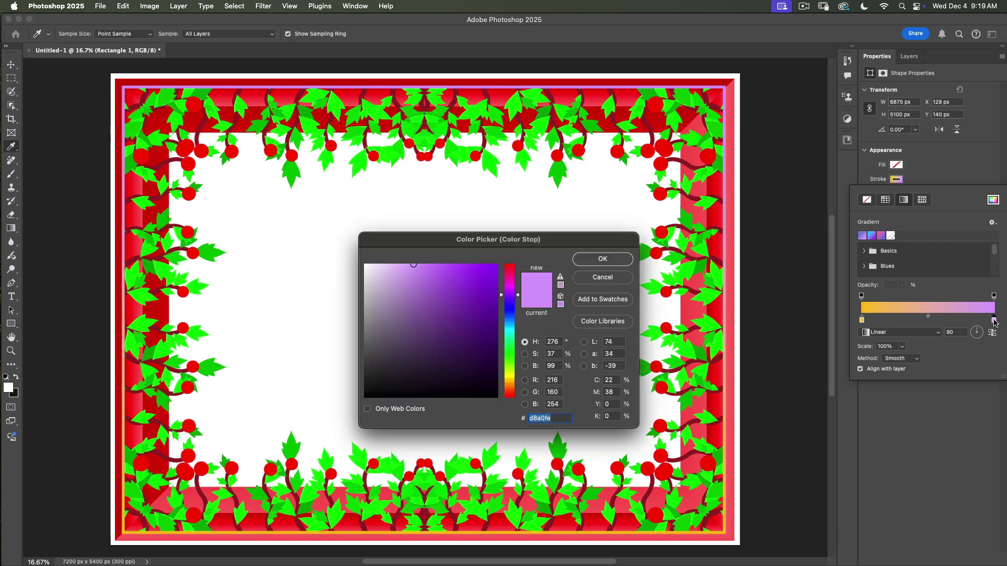
left_click(507, 381)
left_click_drag(413, 265, 399, 265)
left_click(613, 262)
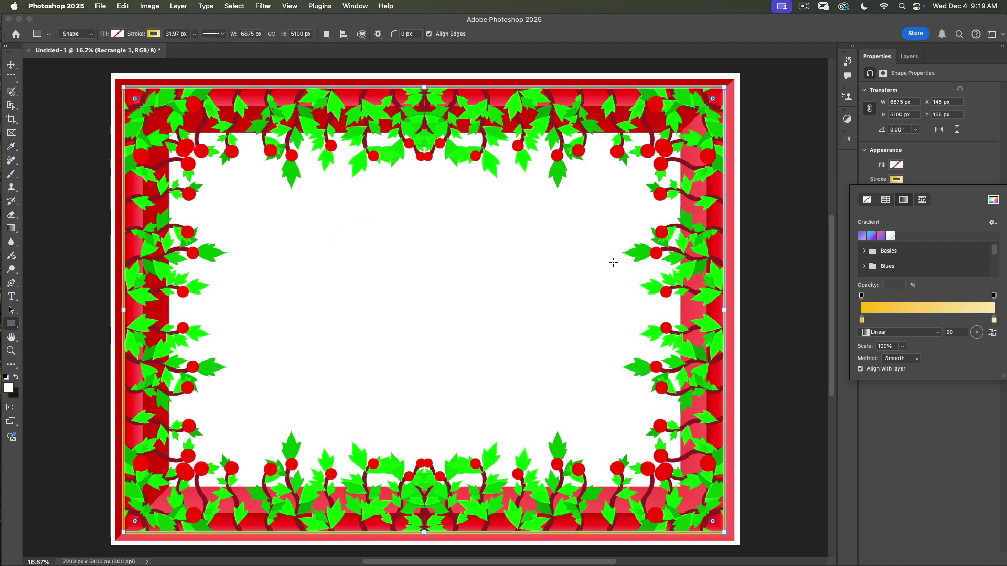
Place the Gen Sunglasses giraffe image from the Adobe Max 2024 library directly above the Background layer.
left_click(12, 64)
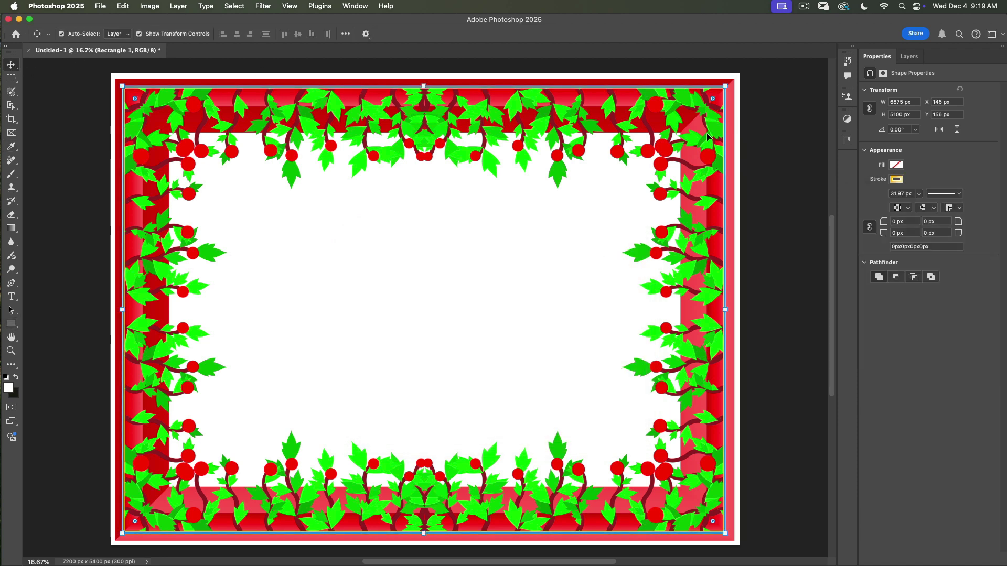
left_click(909, 56)
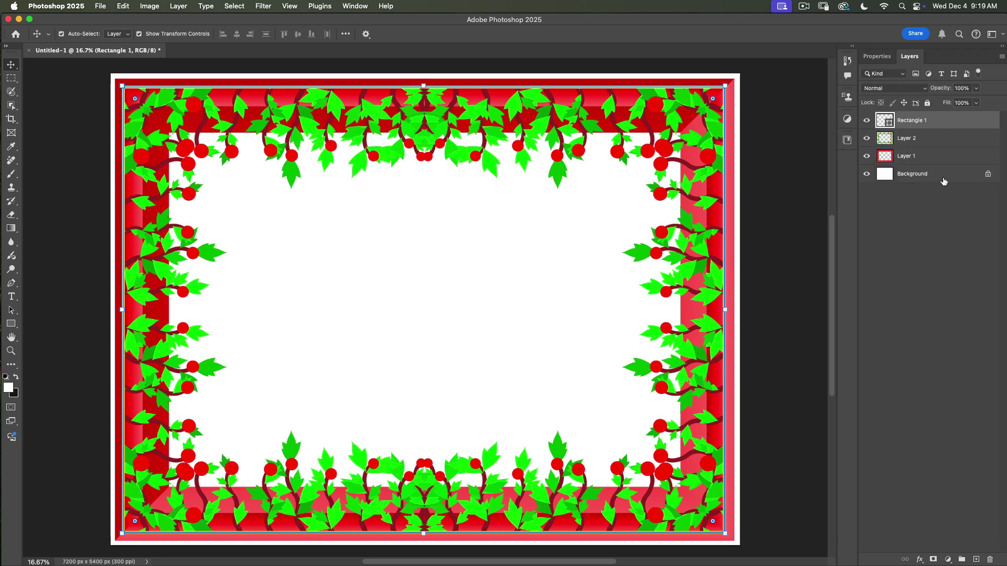
left_click(942, 180)
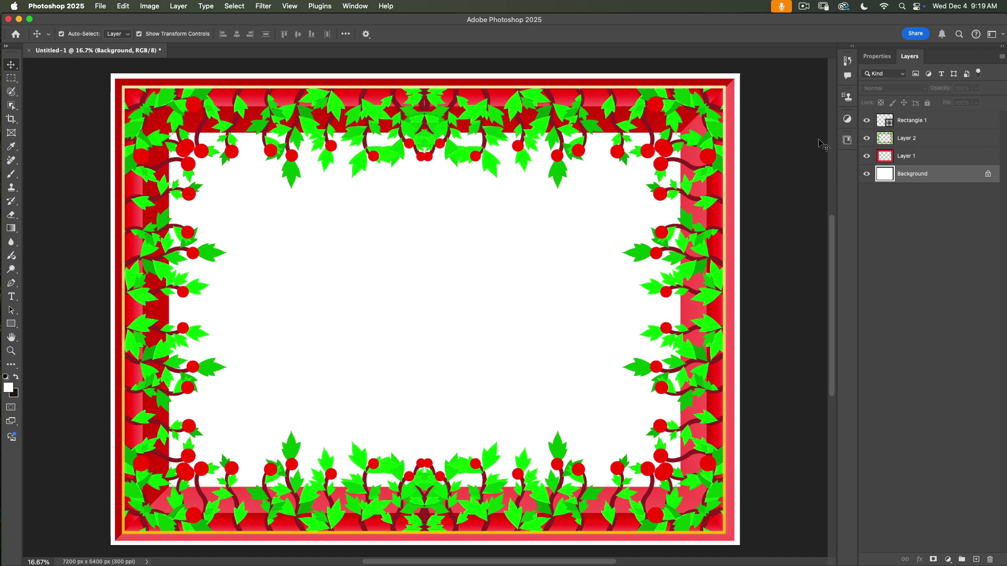
left_click(846, 139)
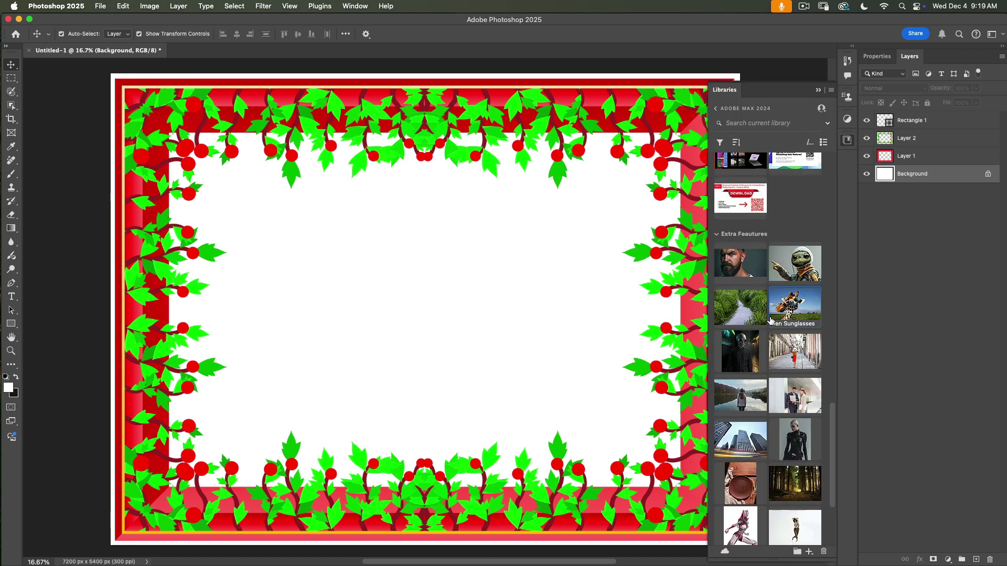
scroll(770, 321, "down", 2)
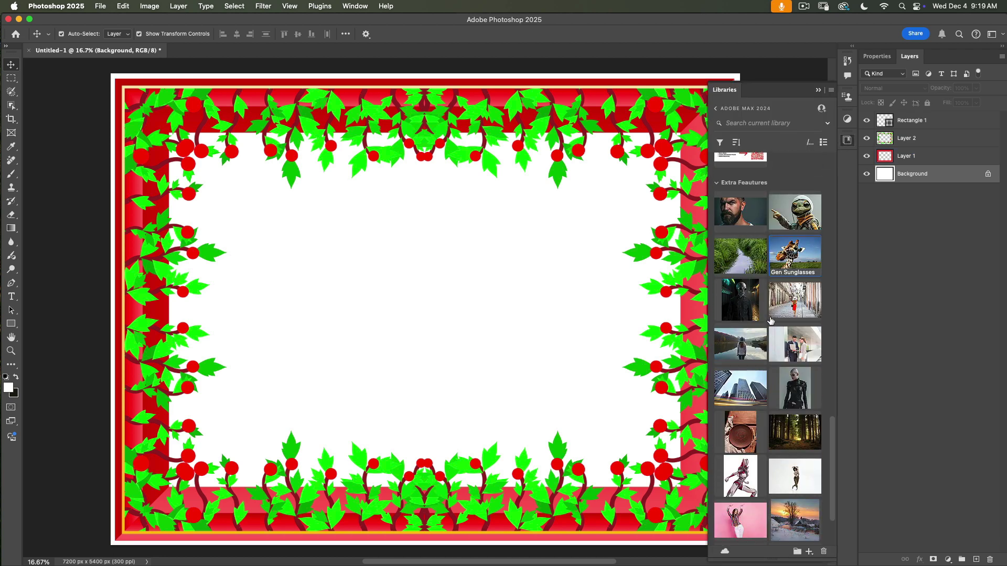
left_click_drag(801, 252, 420, 291)
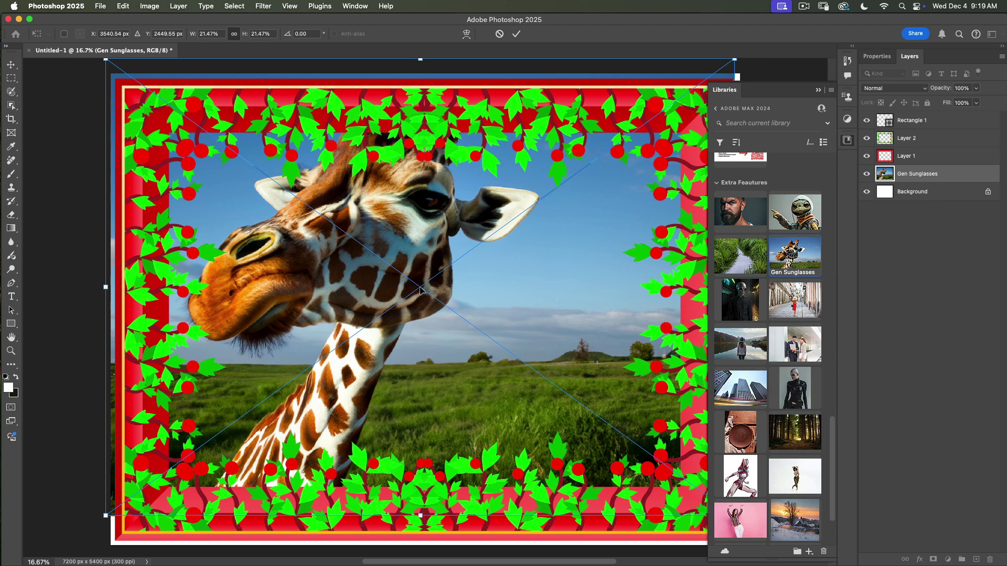
Scale the giraffe image to about 17.89%, center it in the frame opening with its edges under the red frame, and apply the transform.
left_click_drag(106, 59, 155, 136)
left_click_drag(283, 176, 268, 174)
left_click(817, 90)
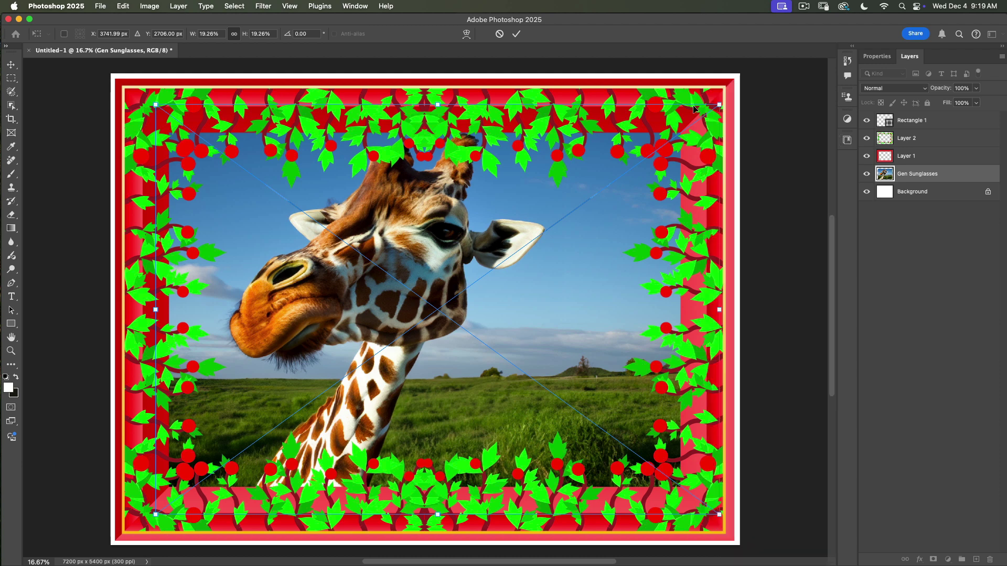
left_click_drag(716, 105, 685, 144)
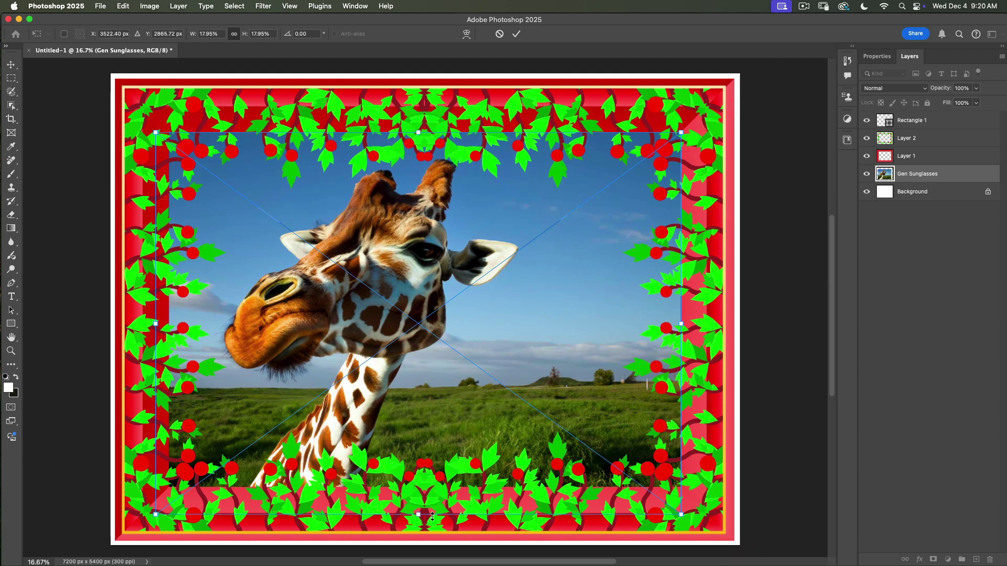
left_click_drag(155, 514, 166, 507)
left_click_drag(306, 436, 307, 431)
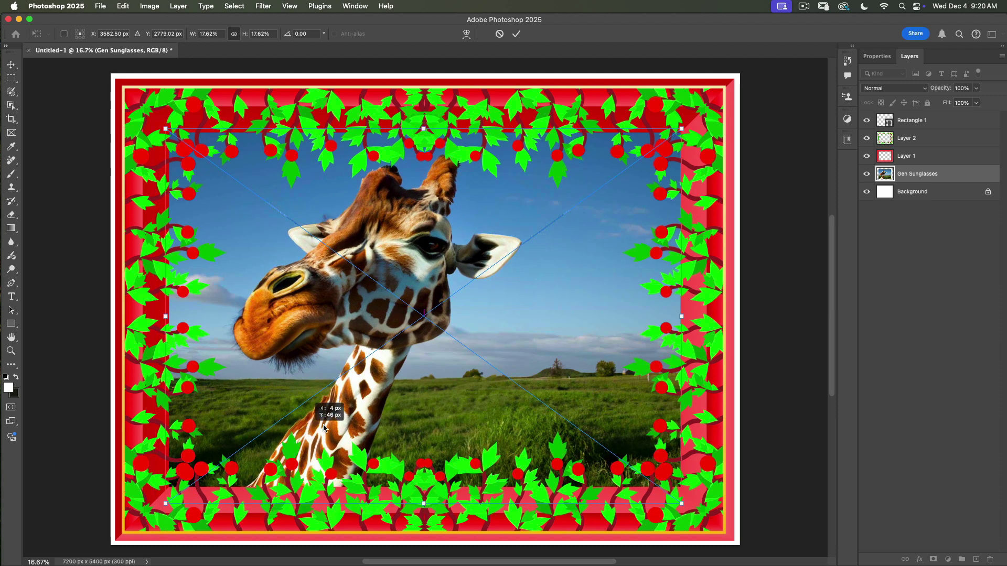
left_click_drag(681, 318, 710, 307)
mouse_move(624, 325)
left_mouse_down()
mouse_move(584, 330)
mouse_move(644, 326)
mouse_move(617, 325)
mouse_move(616, 342)
mouse_move(617, 330)
left_mouse_up()
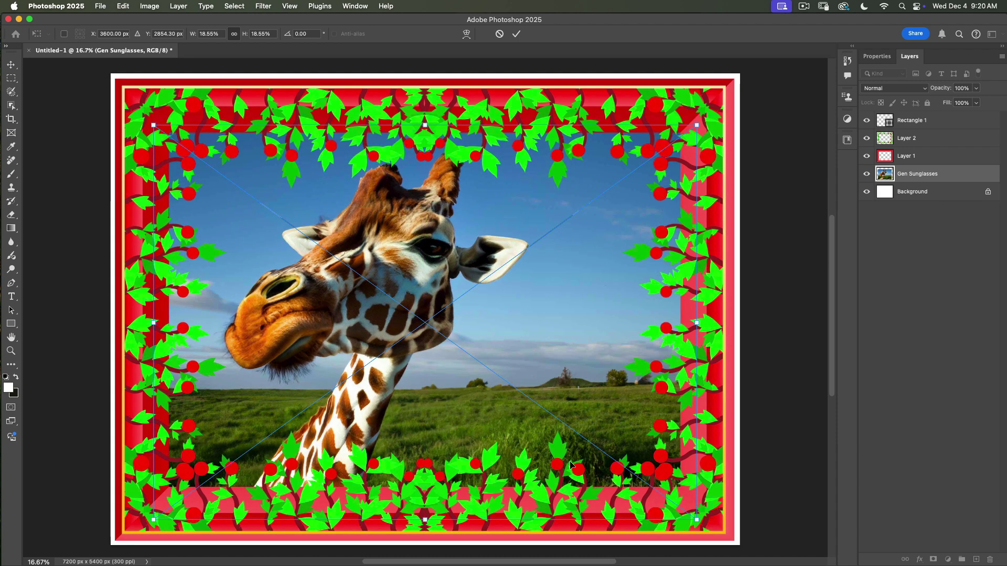
left_click_drag(697, 520, 654, 466)
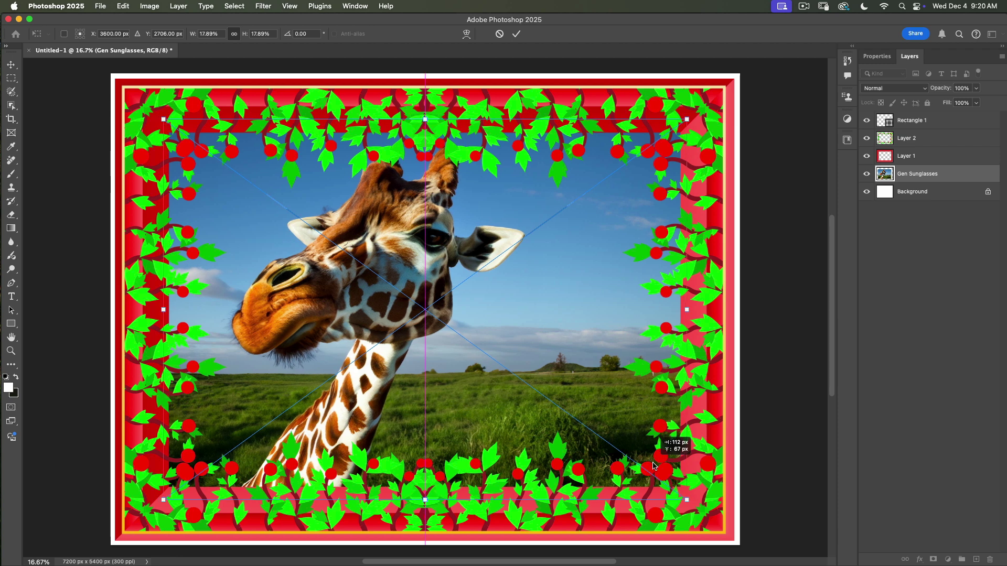
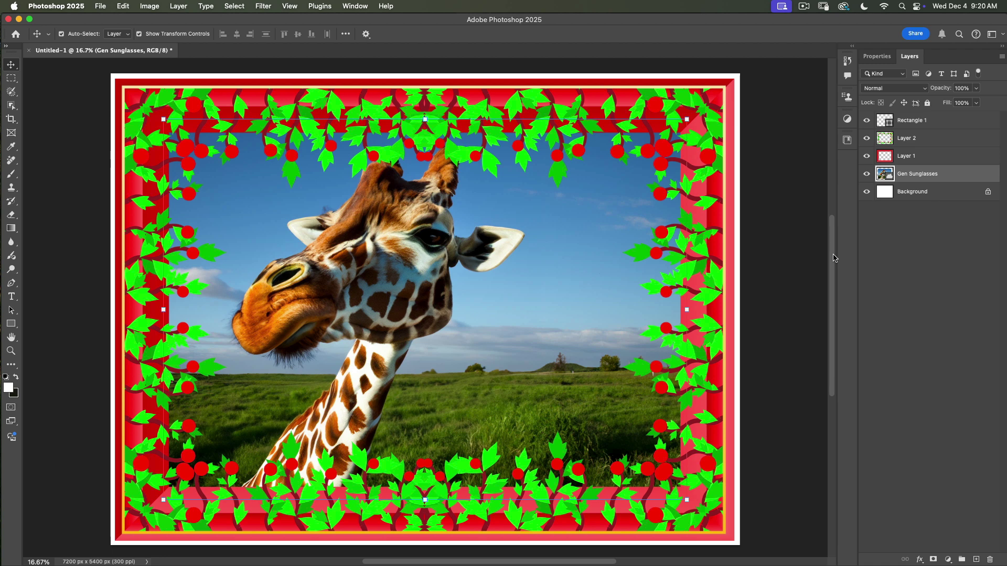
Add a new layer between the giraffe image and the red frame, toggling the red frame's visibility off and on.
scroll(833, 257, "right", 1)
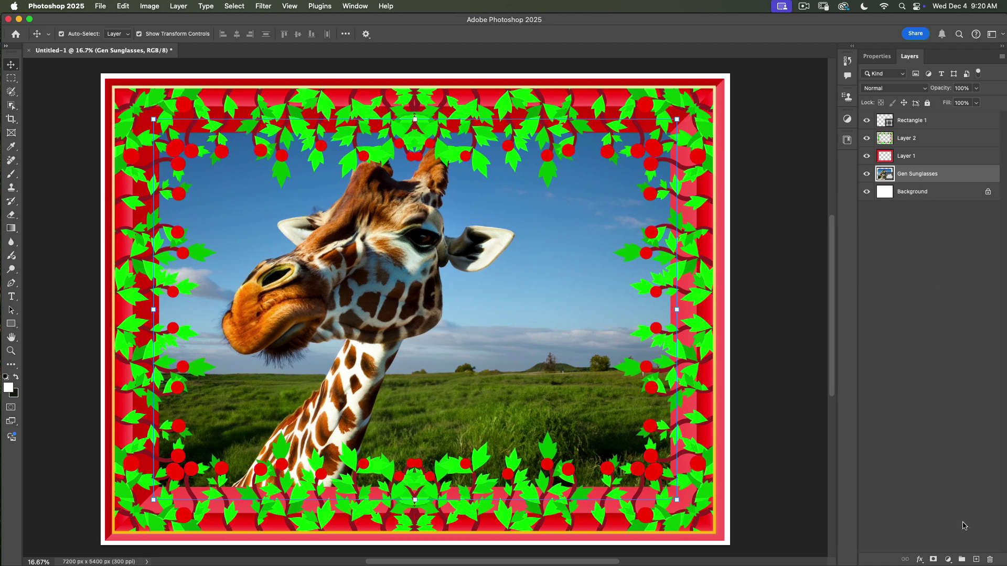
left_click(975, 560)
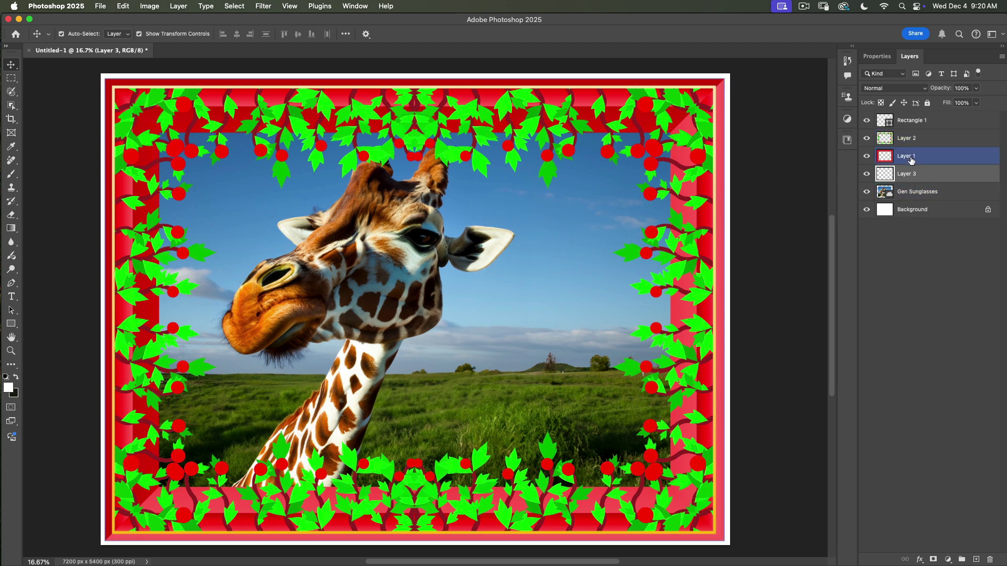
left_click(867, 158)
left_click(866, 158)
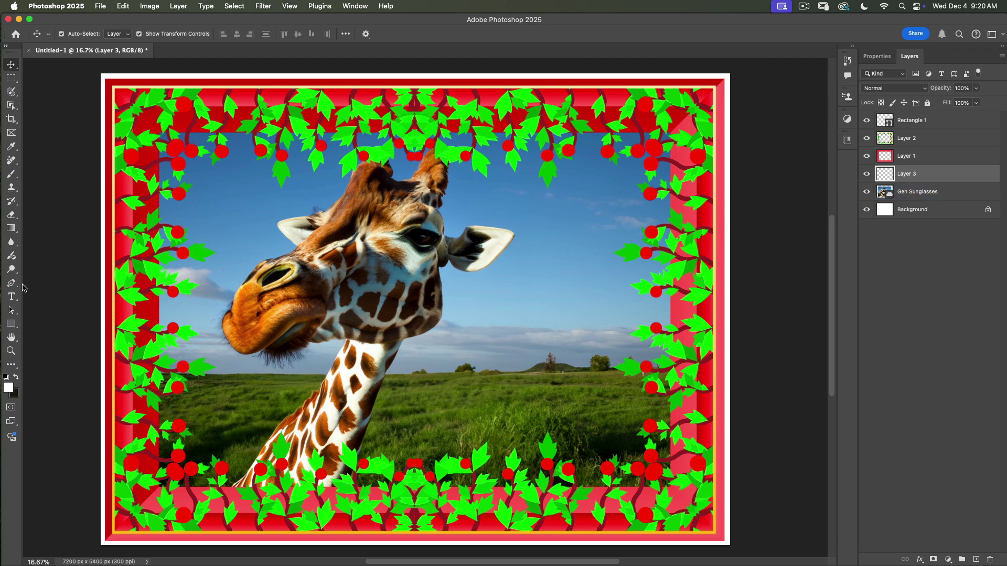
Set up the Gradient tool with the white-to-transparent Basics preset and the linear gradient type.
left_click(11, 228)
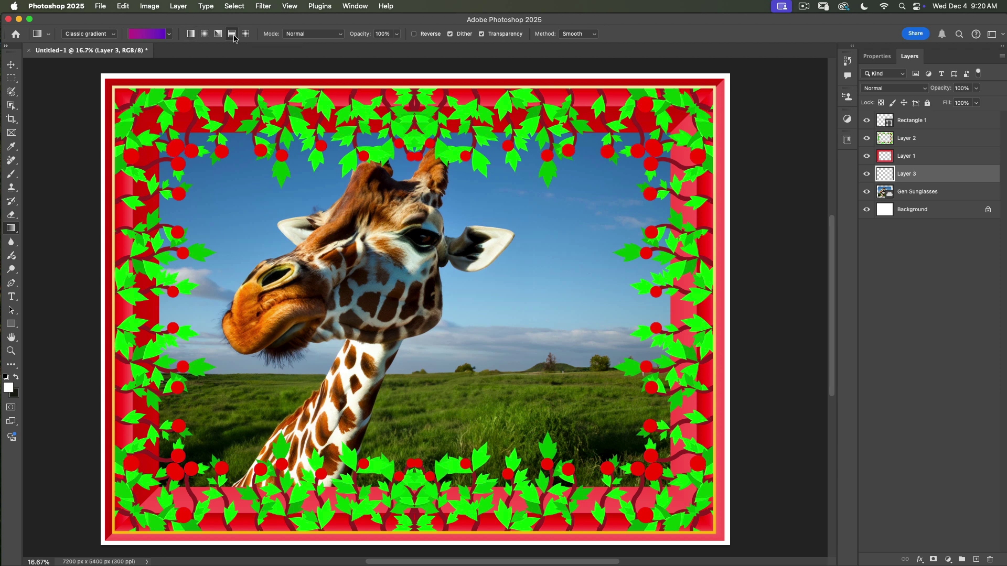
left_click(170, 35)
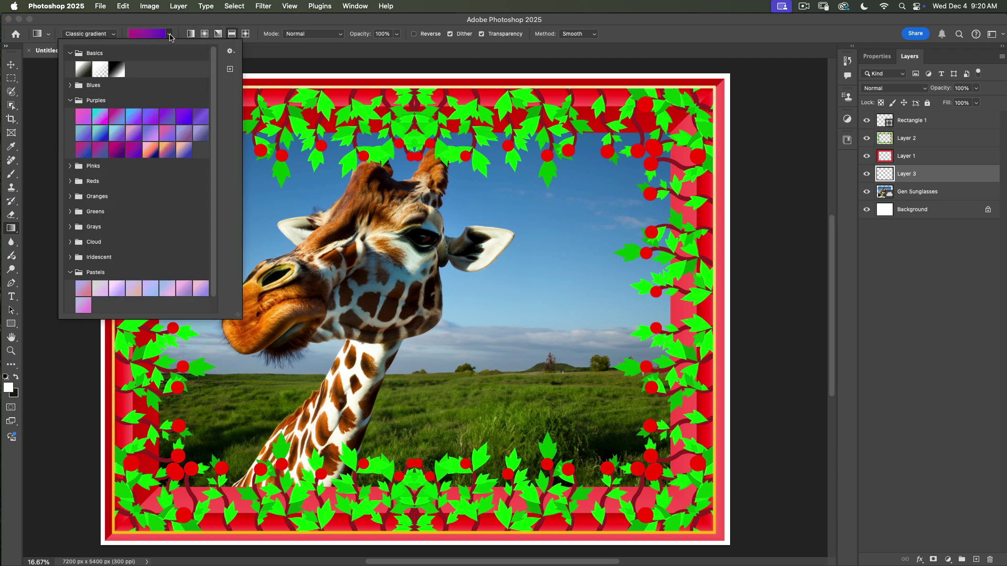
left_click(100, 71)
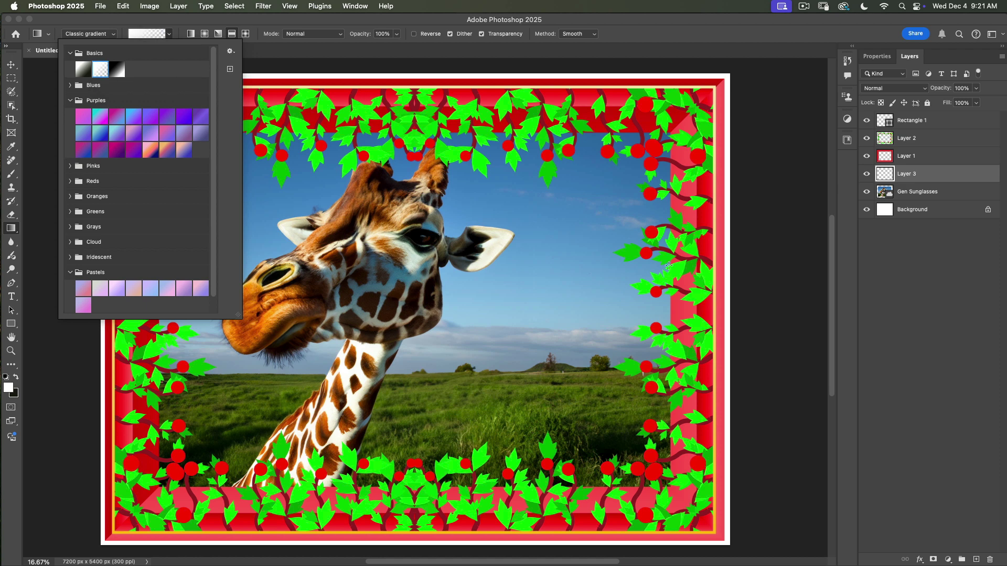
left_click(190, 34)
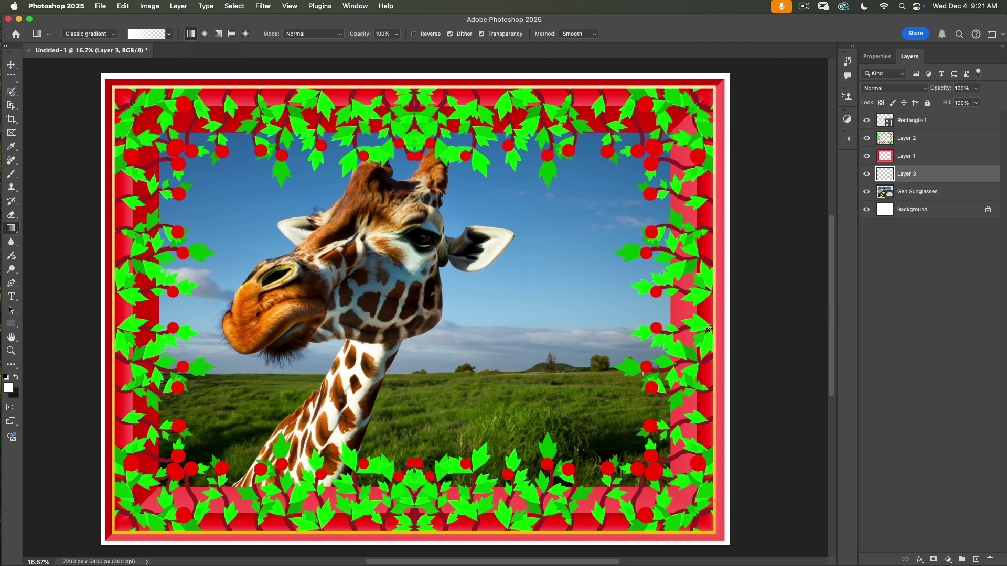
Draw the white gradient from the frame's right side to the middle of the image and set the layer opacity to 74%.
left_click_drag(709, 329, 426, 331)
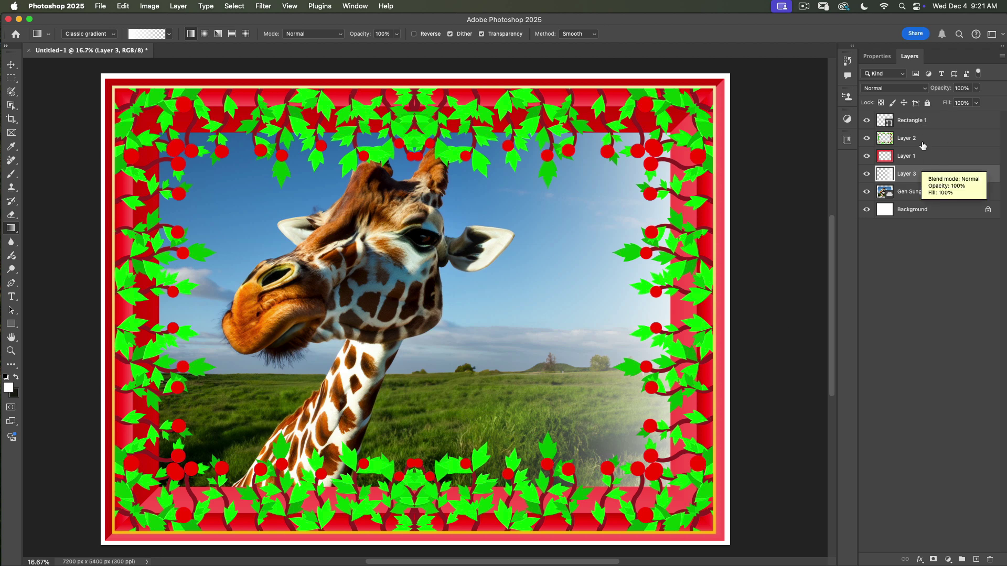
left_click(976, 89)
left_click_drag(976, 101, 964, 103)
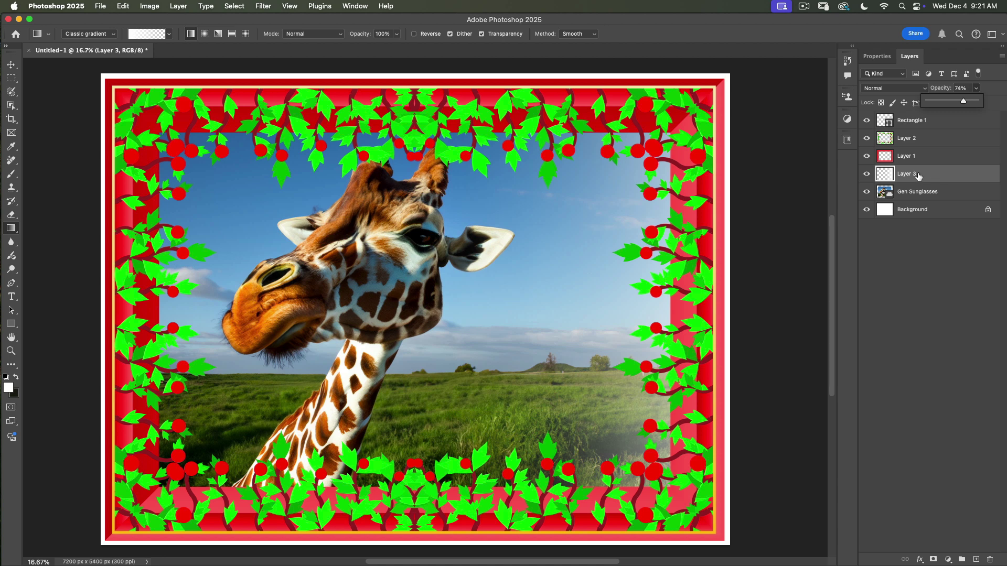
Scale the white gradient layer to about 89.98% so its edges stay within the red frame.
left_click(10, 65)
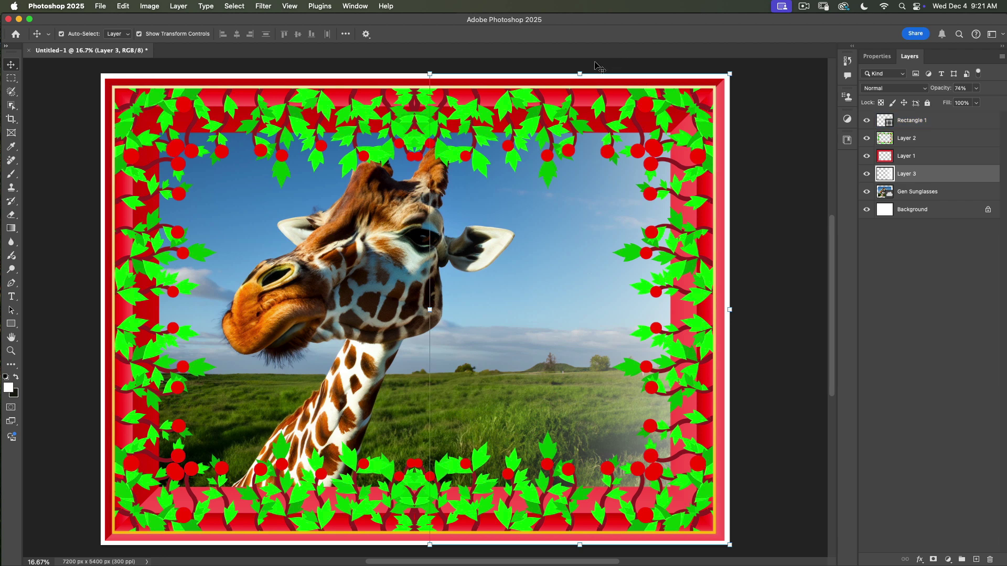
left_click(580, 74)
left_click_drag(580, 74, 581, 92)
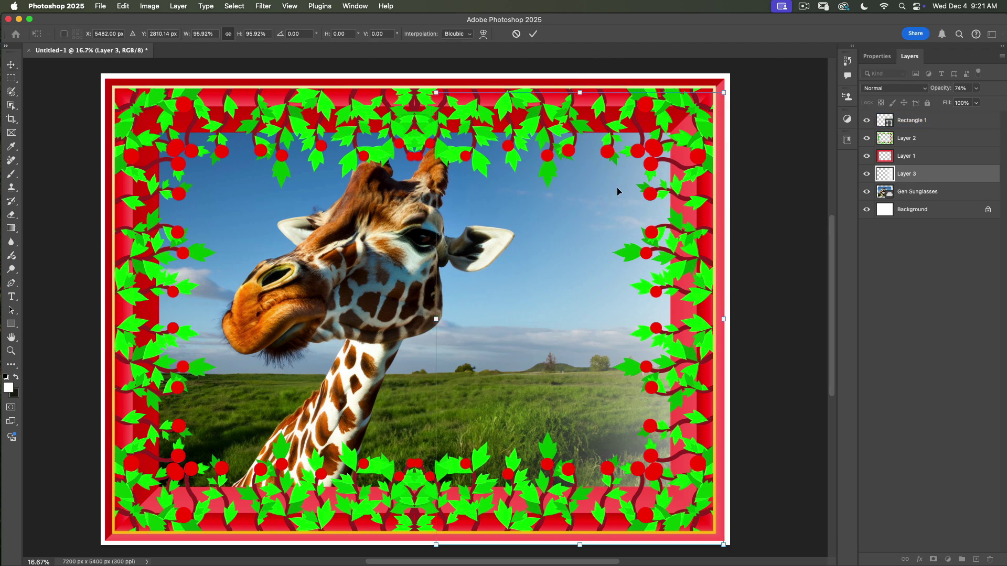
left_click_drag(580, 545, 581, 517)
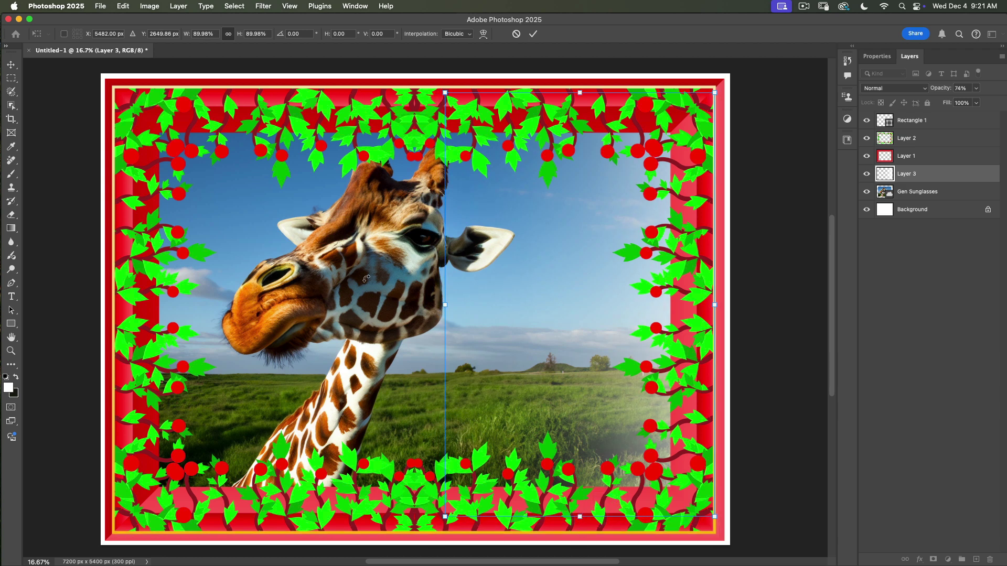
Add an inner shadow to the giraffe image layer with Normal blend mode, 75% opacity and a size of 243 px.
left_click(918, 198)
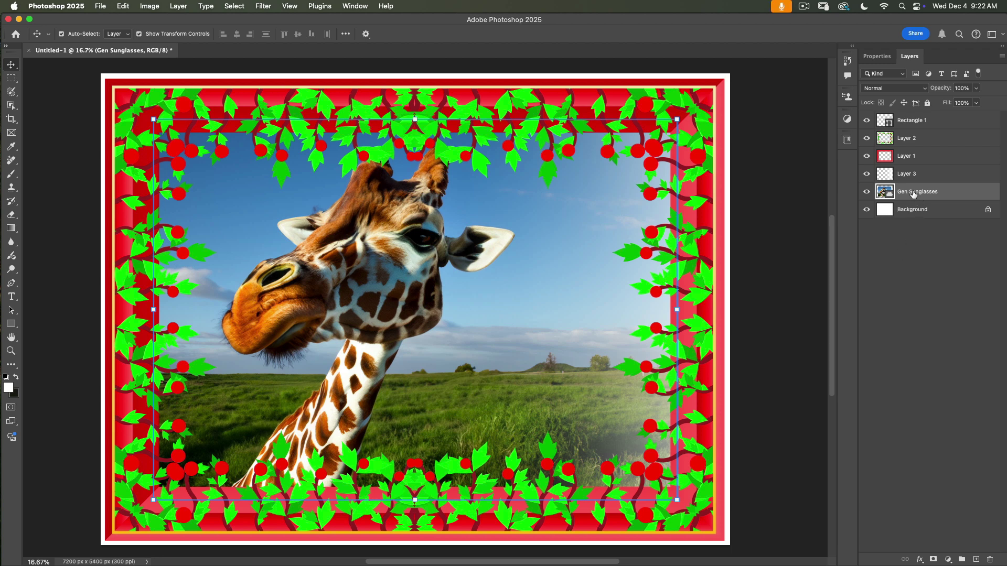
left_click(920, 560)
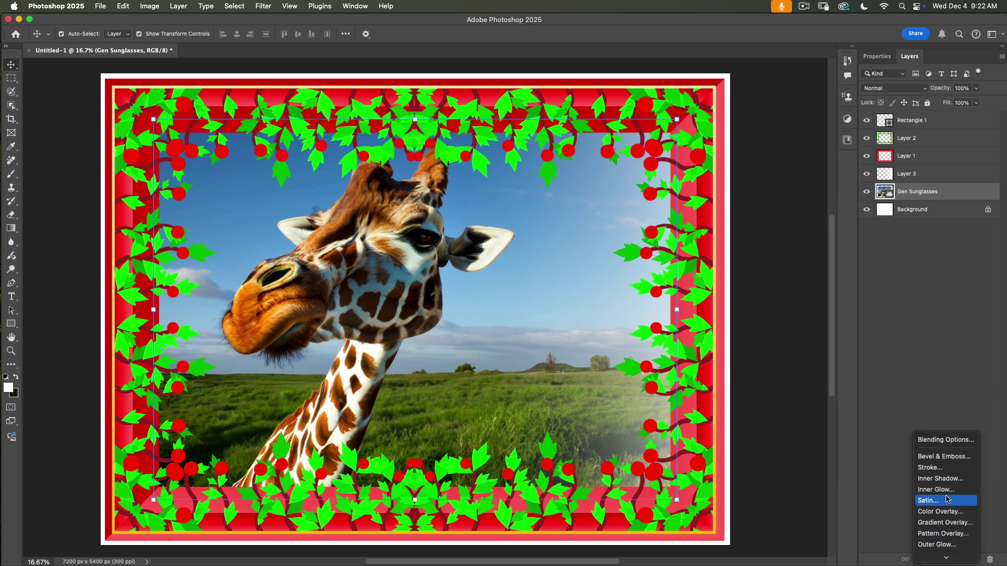
left_click(946, 480)
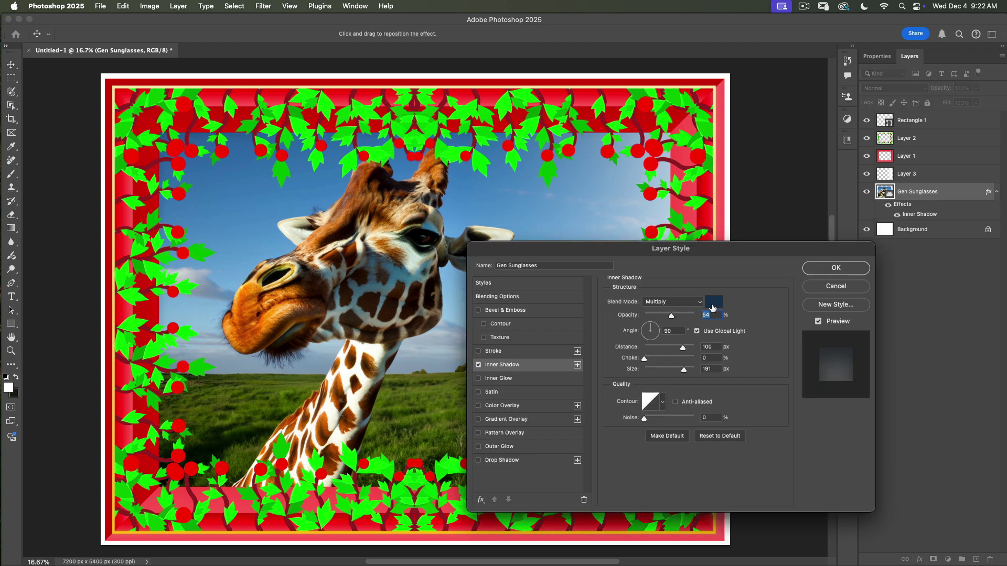
left_click_drag(671, 317, 682, 318)
left_click_drag(684, 369, 695, 370)
left_click(666, 301)
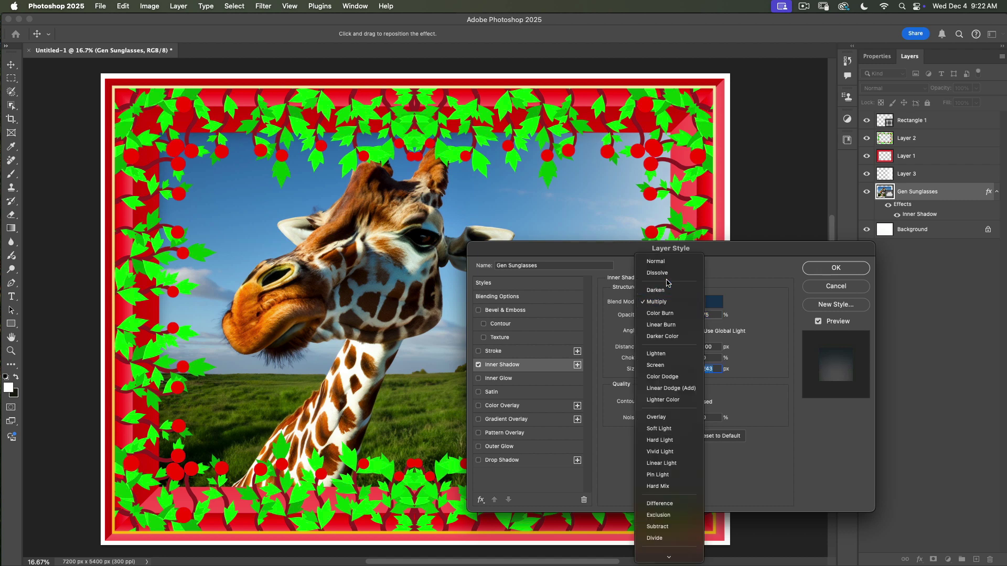
left_click(666, 262)
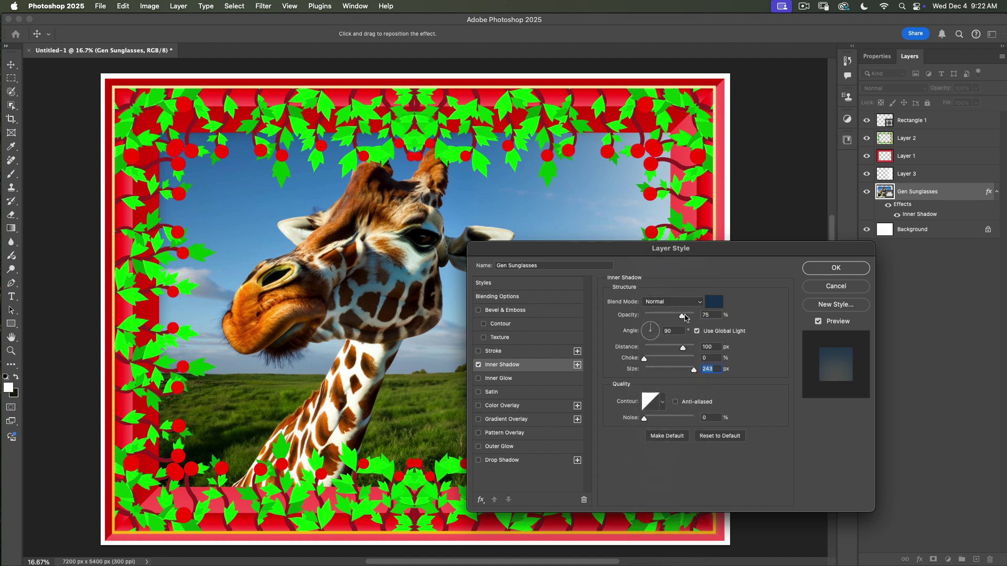
Darken the inner shadow's blue colour, set its opacity to 56% and apply the layer style.
left_click_drag(683, 316, 694, 316)
left_click(712, 303)
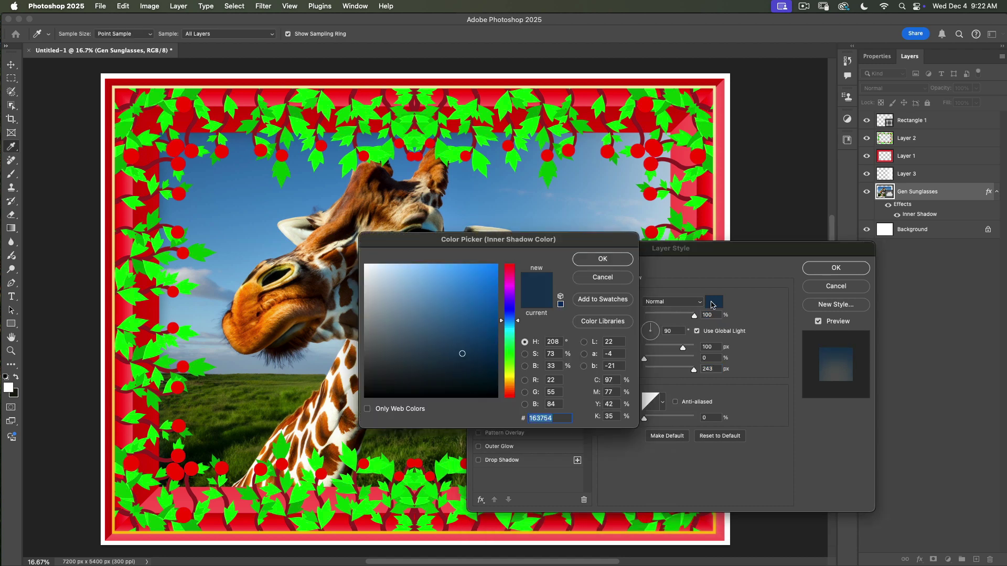
left_click_drag(481, 365, 490, 372)
left_click(602, 259)
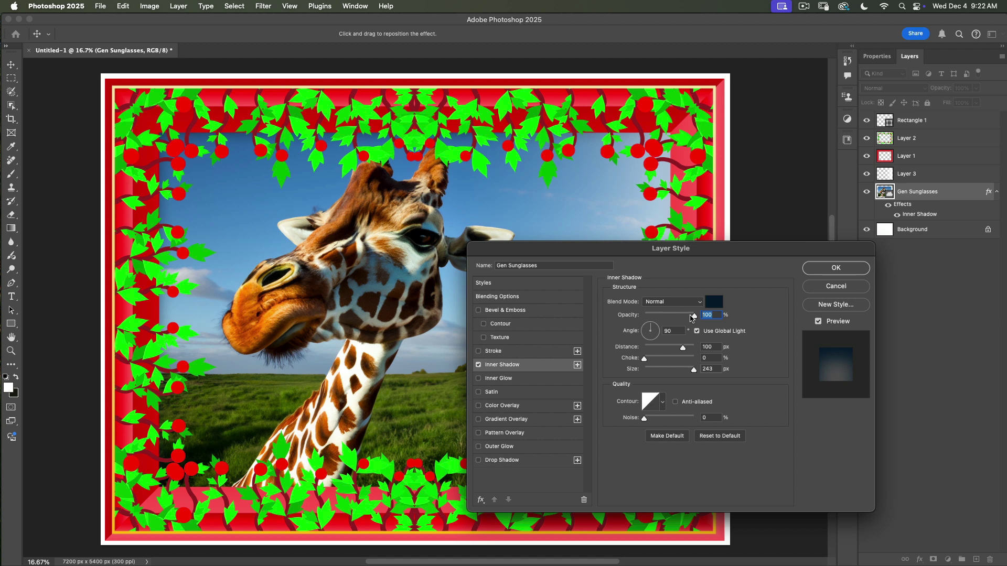
left_click_drag(694, 316, 673, 314)
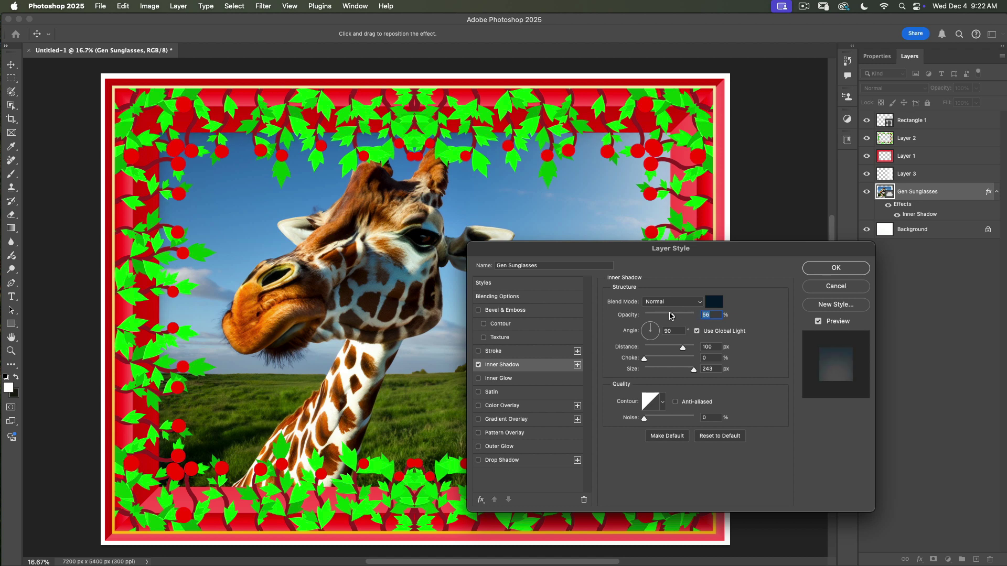
left_click(821, 270)
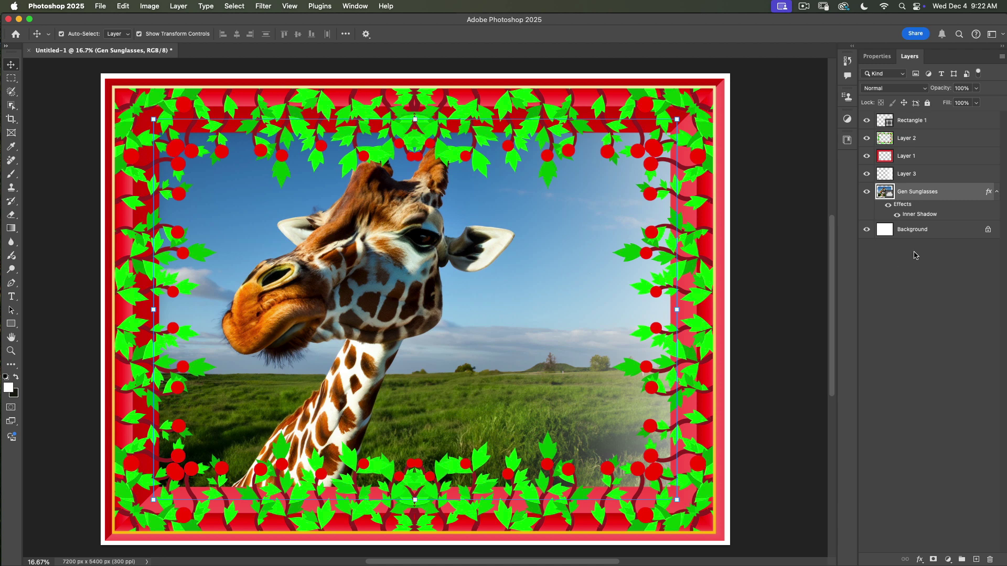
Fill the Background layer with the purple-to-red gradient preset from the Reds group, drawn vertically from the canvas's bottom edge to its top.
left_click(910, 233)
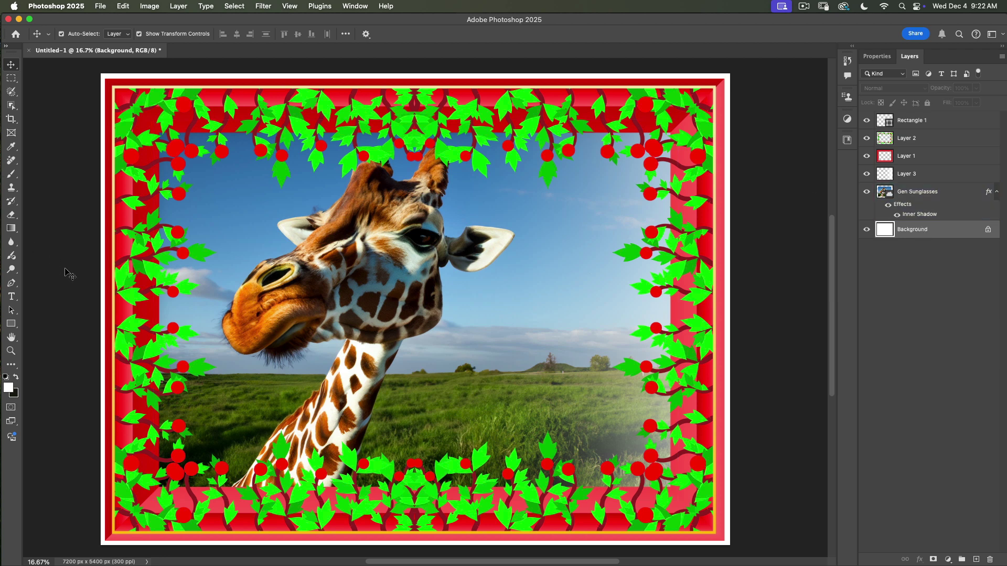
left_click(7, 231)
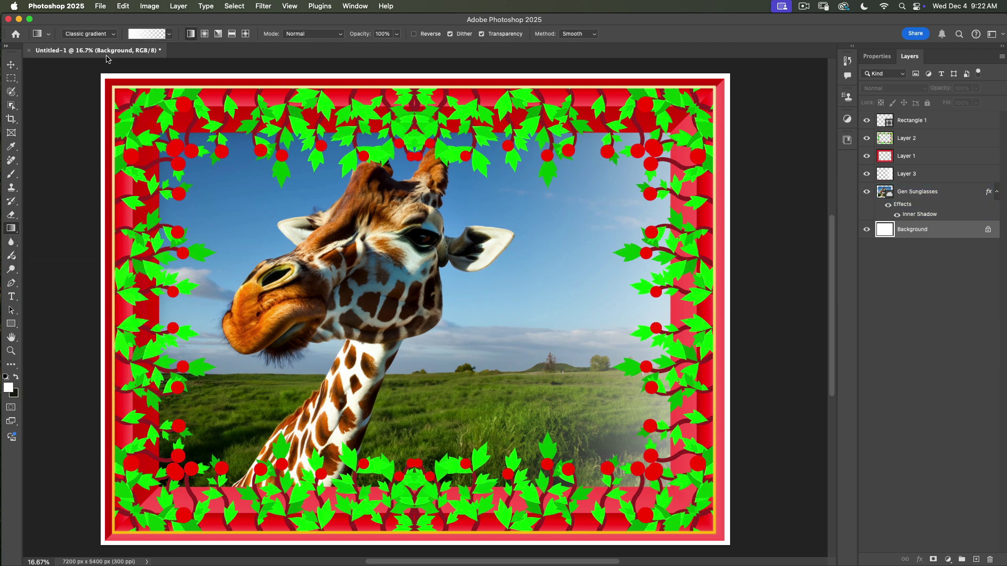
left_click(169, 35)
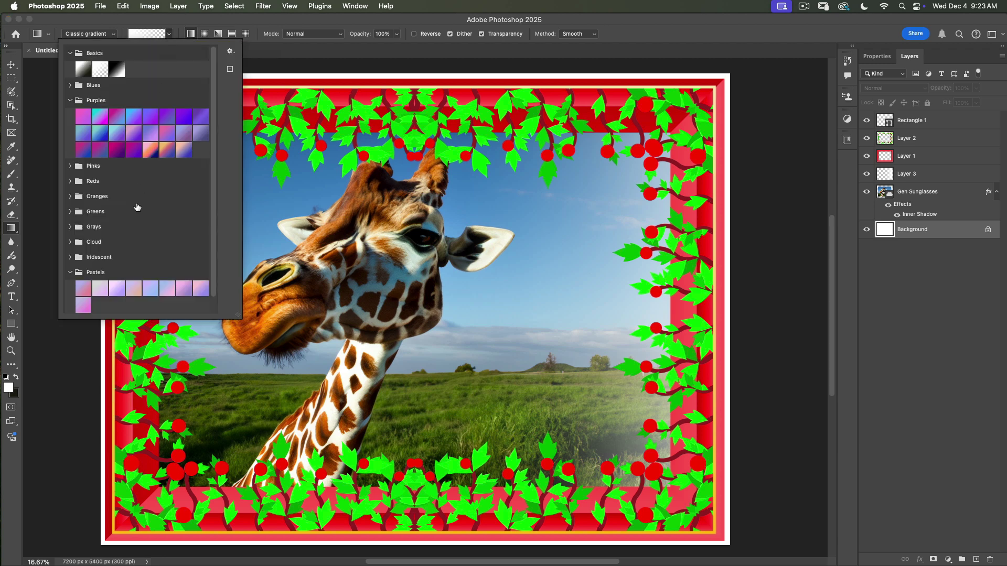
scroll(139, 213, "down", 1)
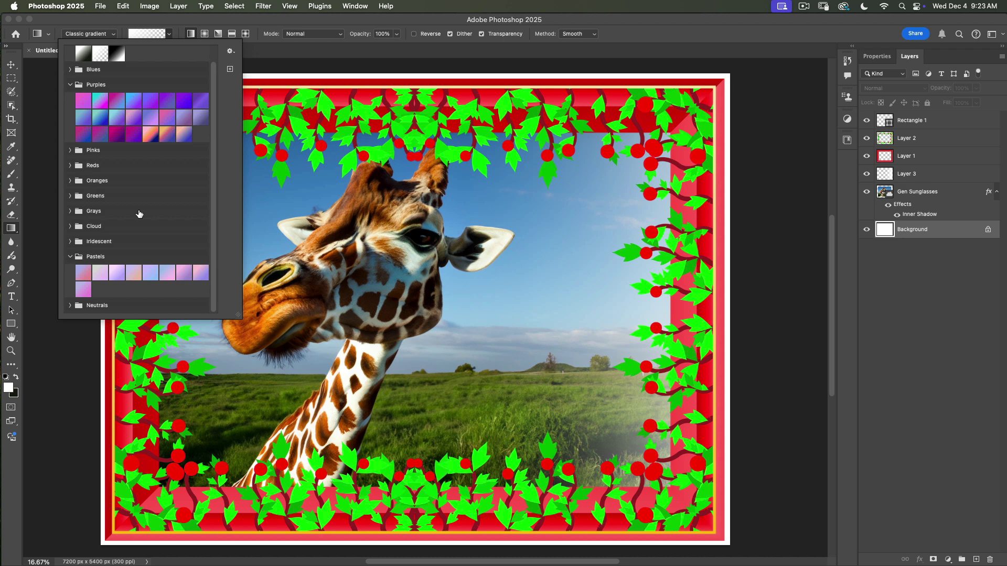
left_click(71, 165)
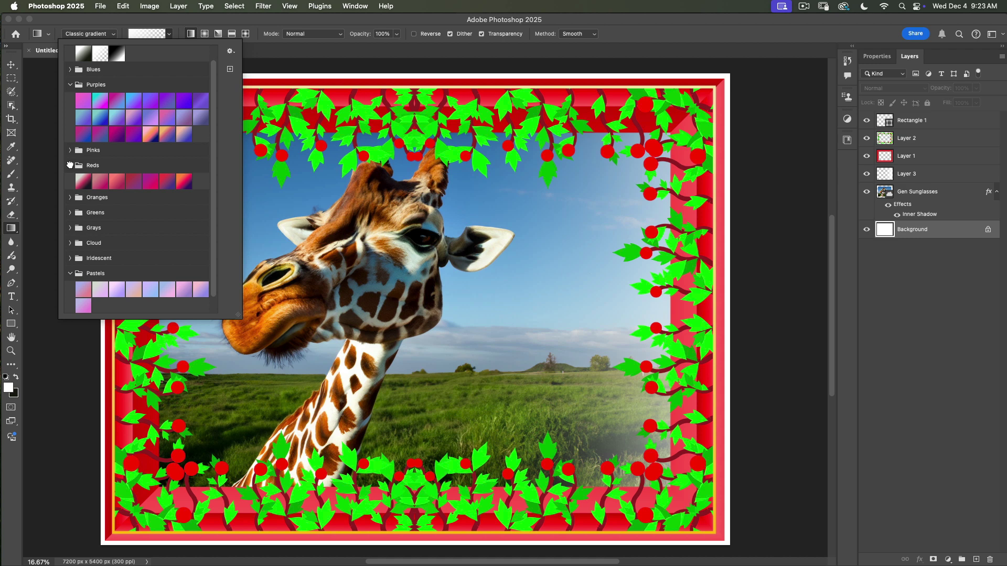
left_click(150, 184)
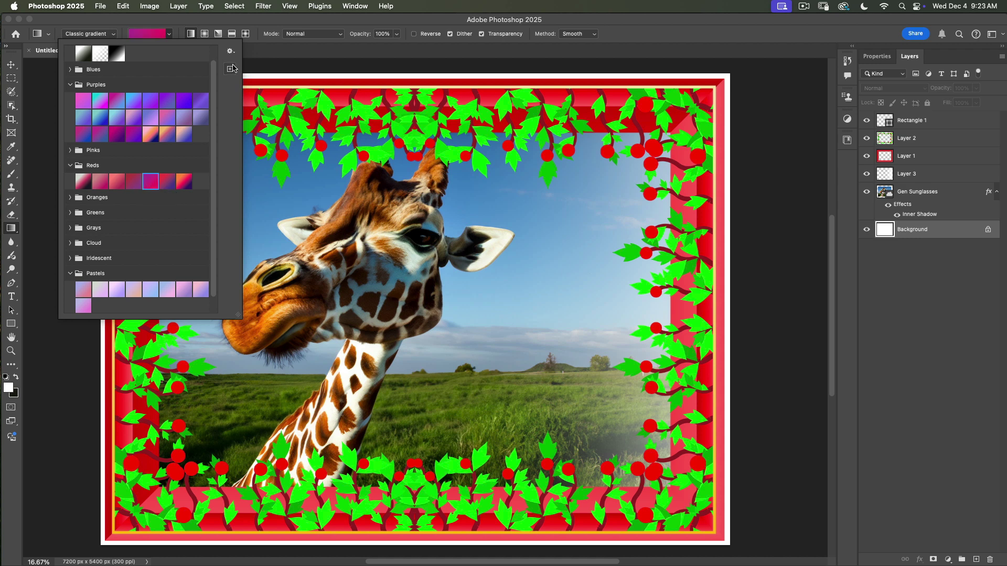
left_click(401, 545)
left_click_drag(401, 546, 400, 71)
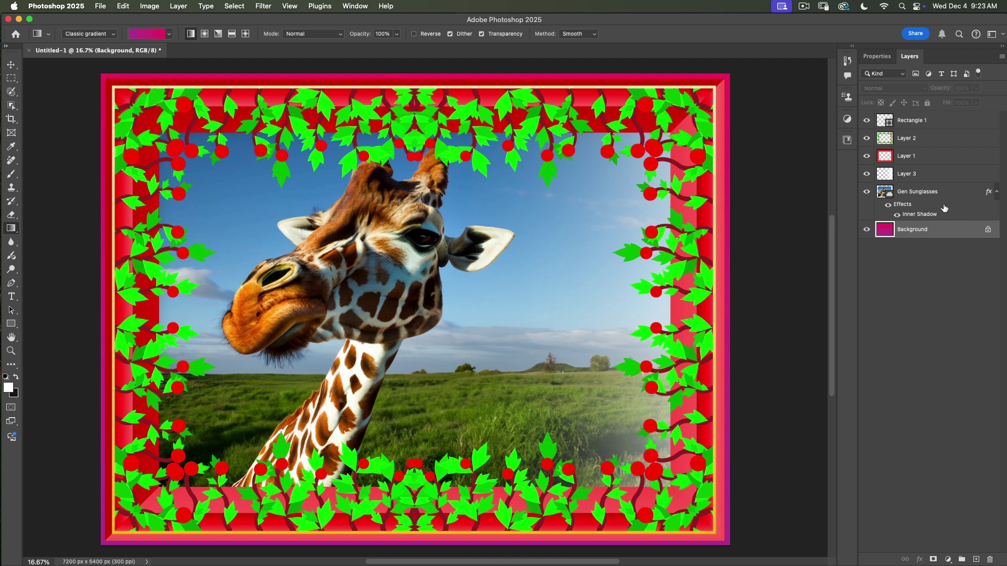
Toggle the red frame layer's visibility to identify it and add a drop shadow to that layer.
left_click(910, 160)
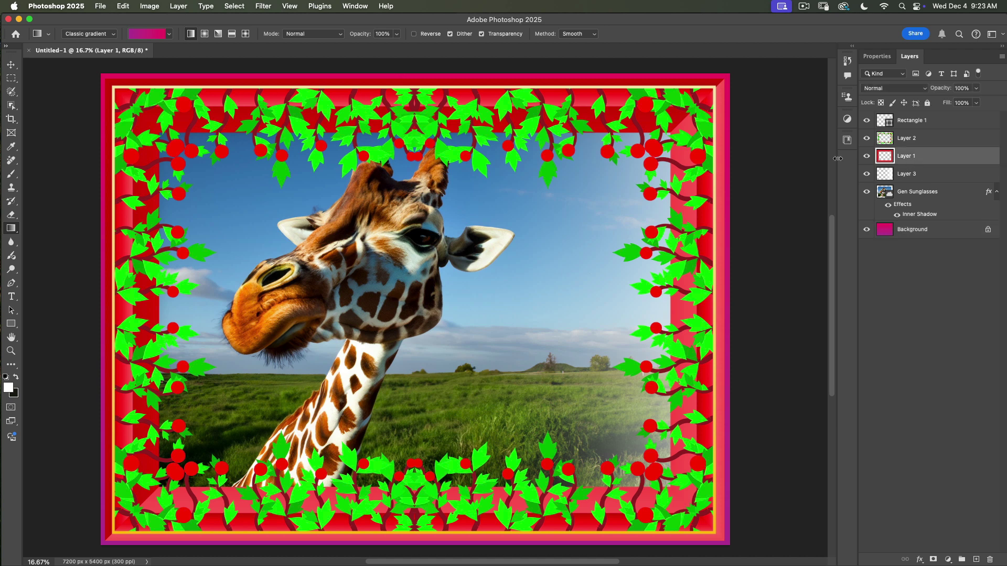
left_click(867, 158)
left_click(867, 159)
left_click(867, 159)
left_click(867, 159)
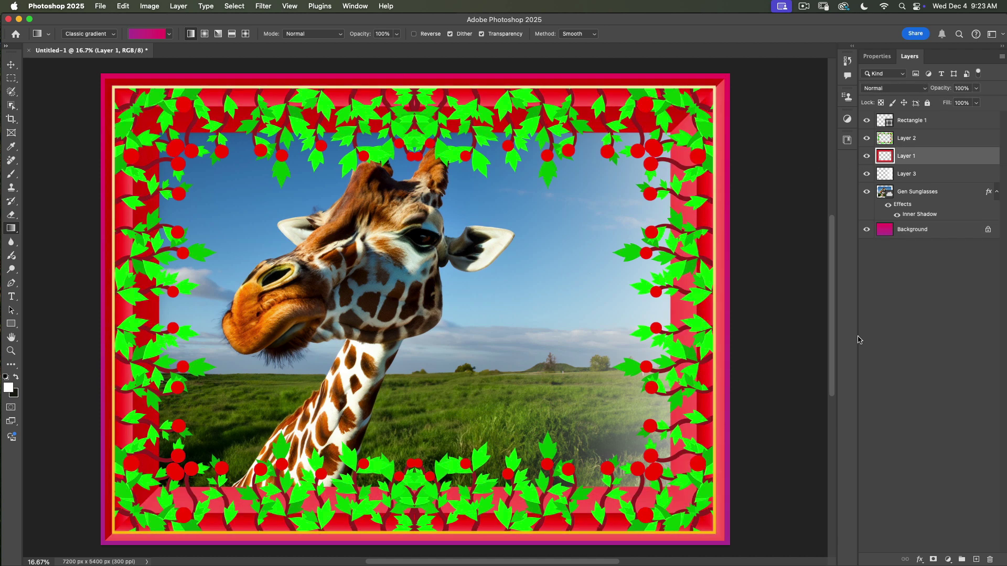
left_click(920, 560)
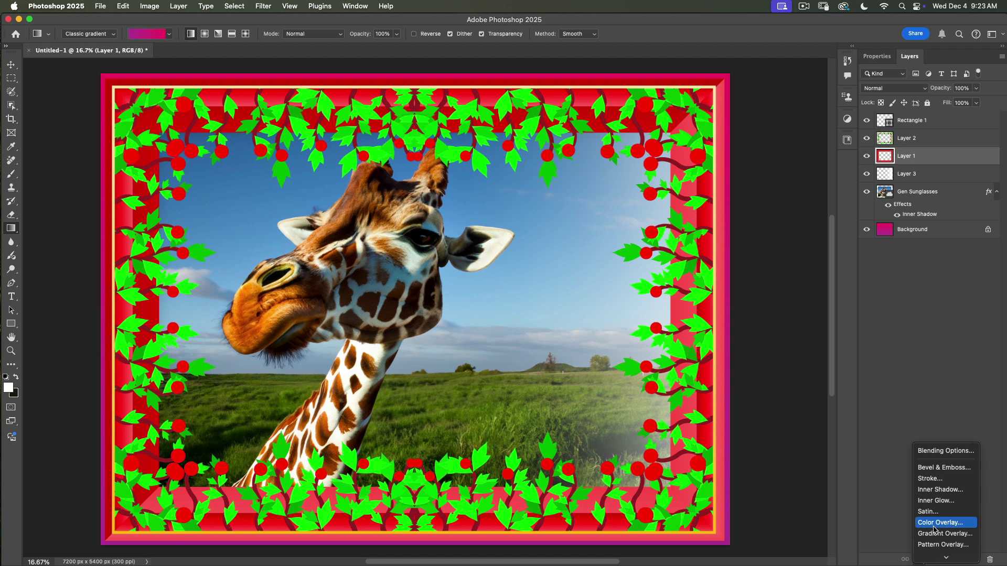
mouse_move(946, 557)
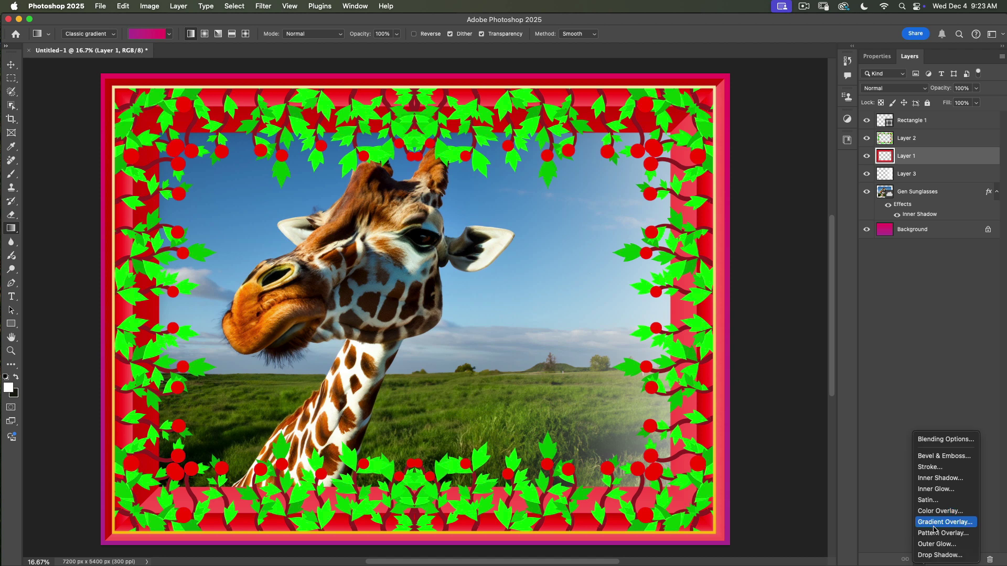
left_click(938, 556)
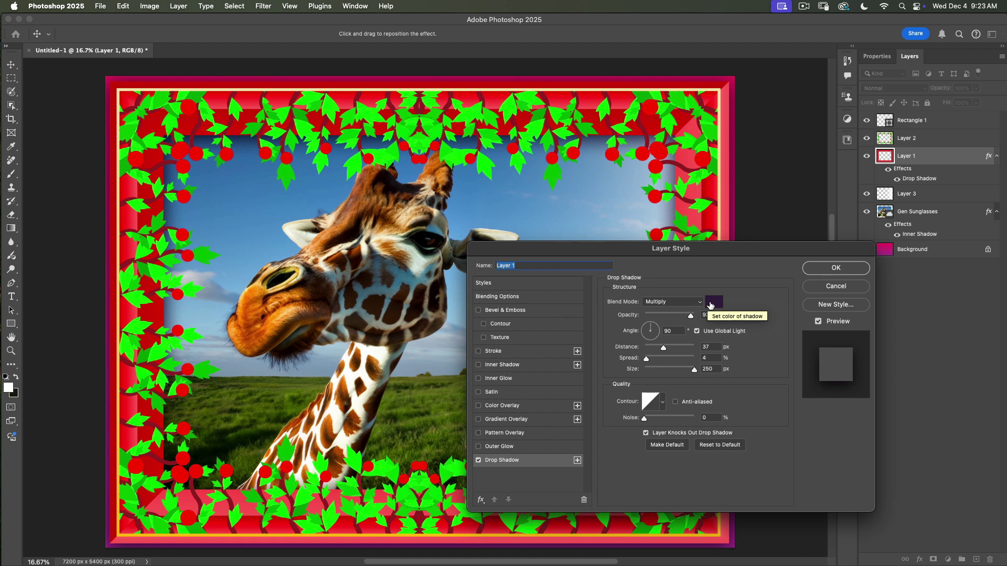
Sample the pink at the background's upper corner for the drop shadow colour and darken it to 5b0428.
left_click(713, 303)
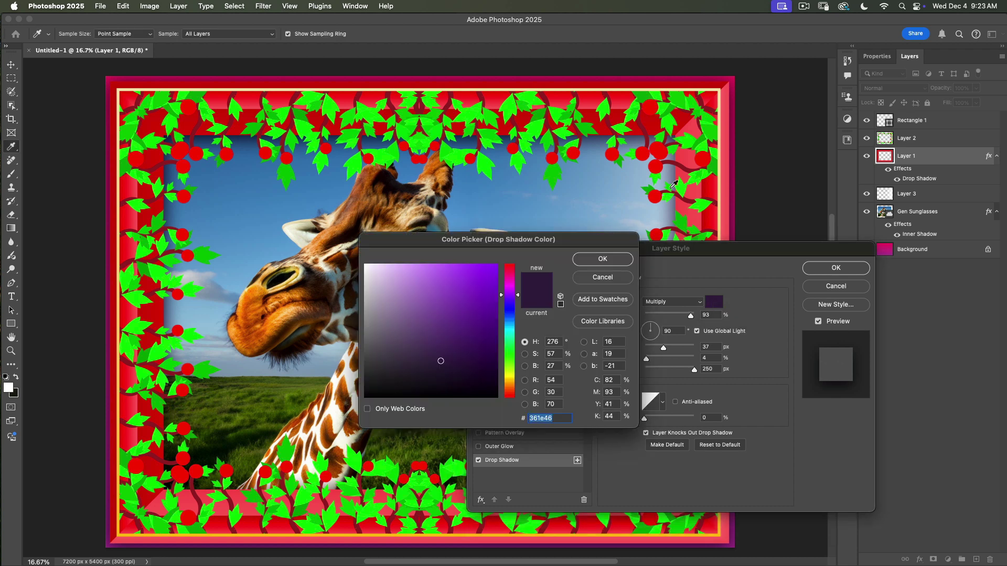
scroll(687, 184, "up", 1)
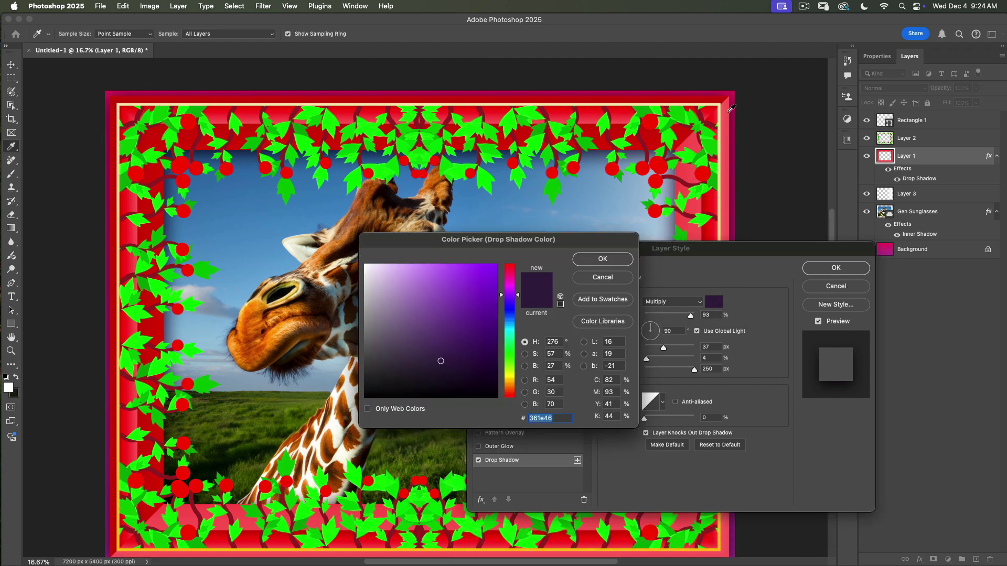
left_click(736, 90)
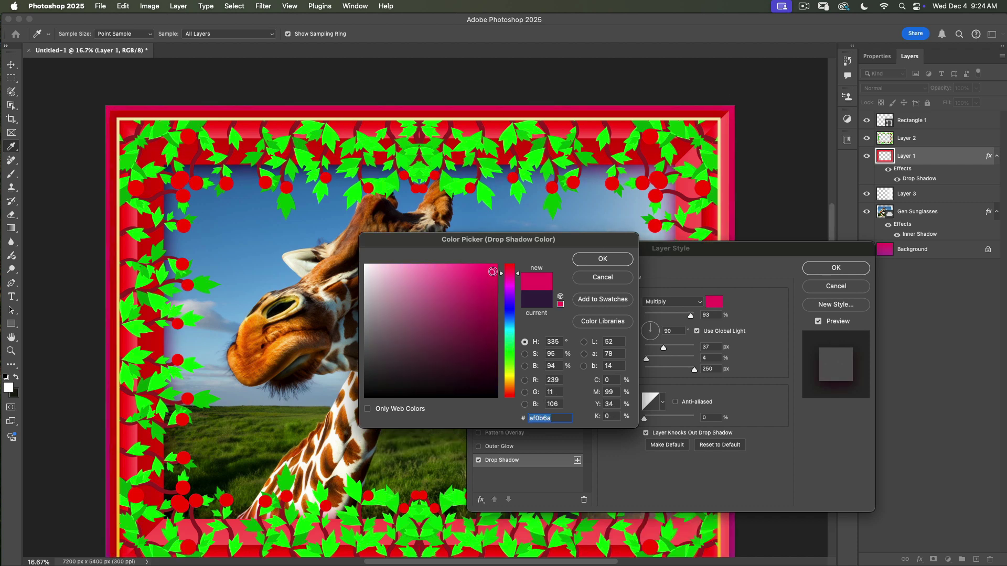
left_click(492, 274)
left_click_drag(493, 274, 491, 350)
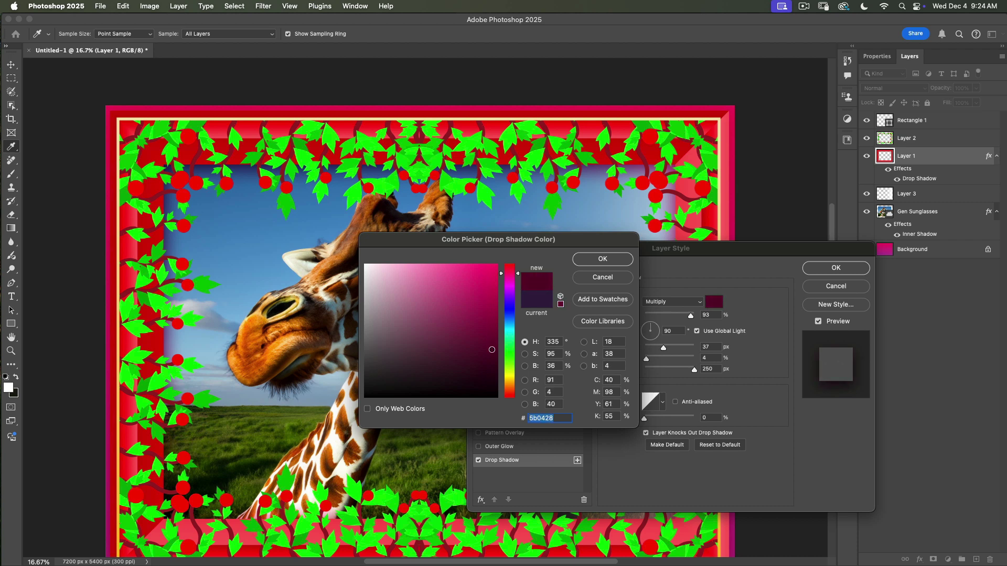
left_click(603, 259)
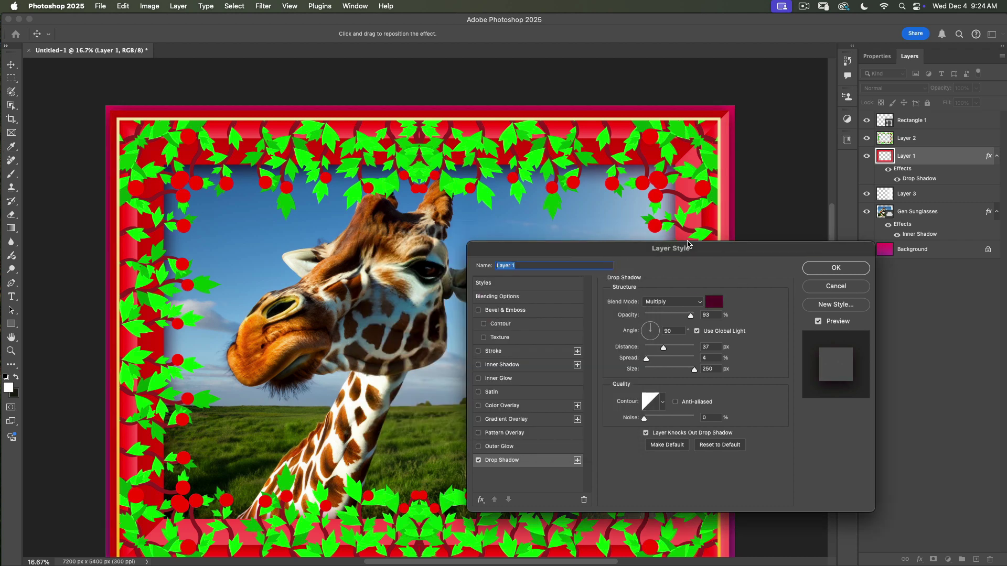
Set the drop shadow's spread to 21% and apply the layer style to the red frame.
scroll(650, 226, "down", 2)
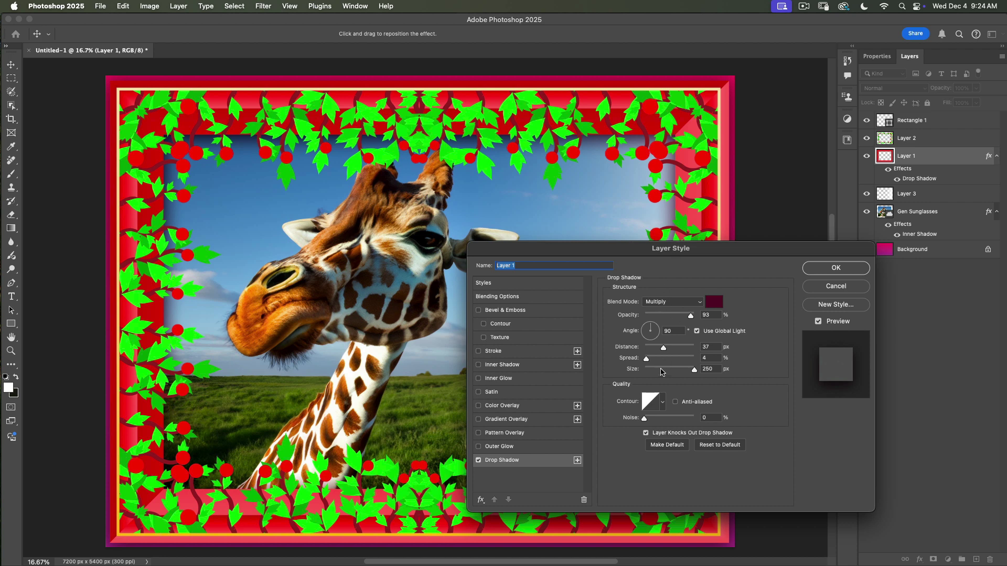
left_click_drag(647, 360, 659, 360)
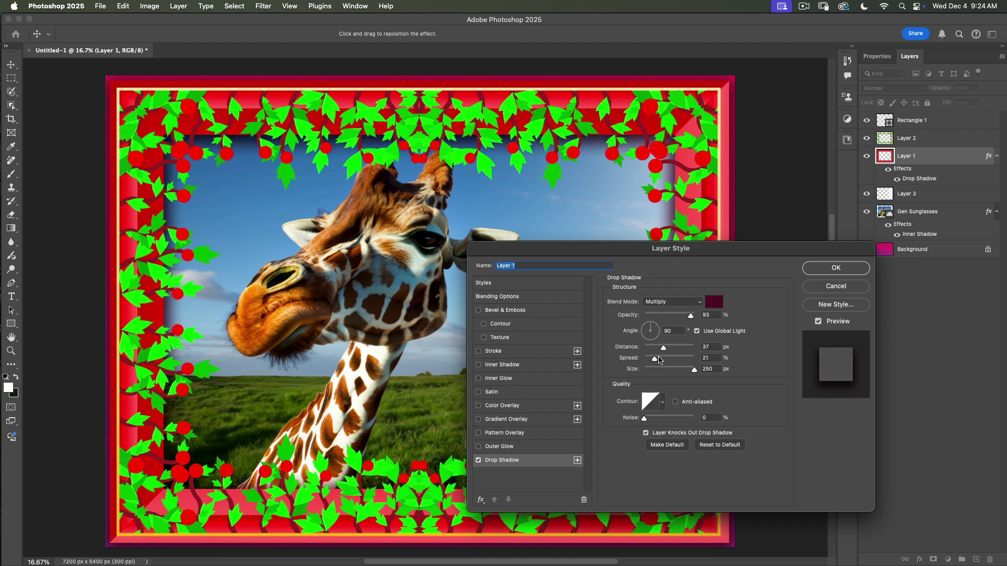
left_click(824, 269)
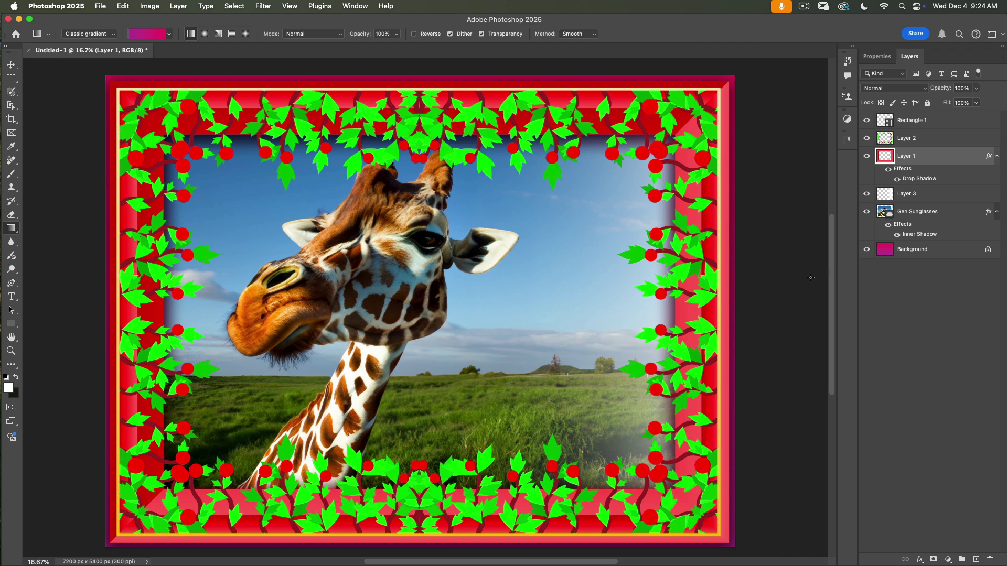
Hide and show the holly layer to compare the frame with and without the leaves.
left_click(866, 138)
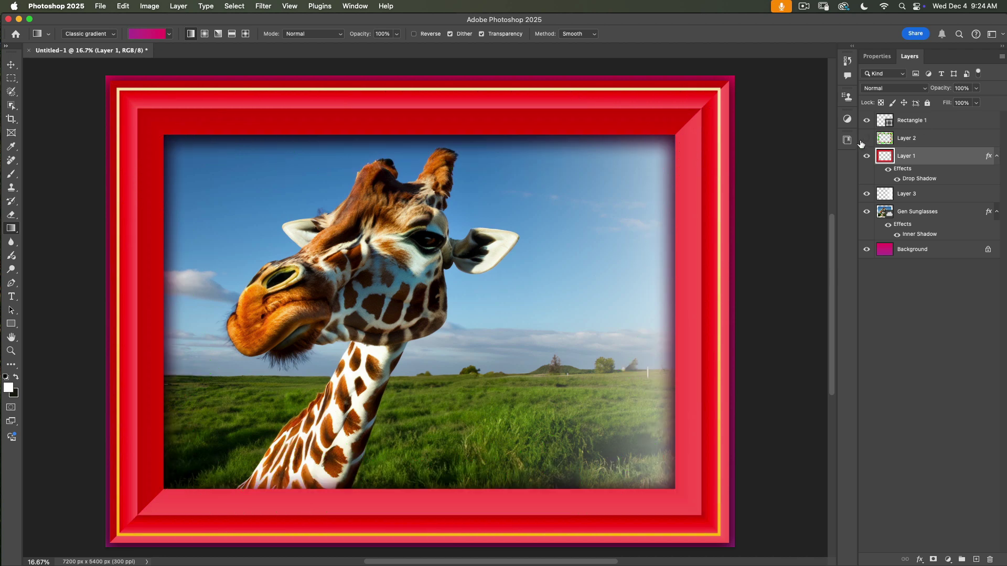
left_click(866, 138)
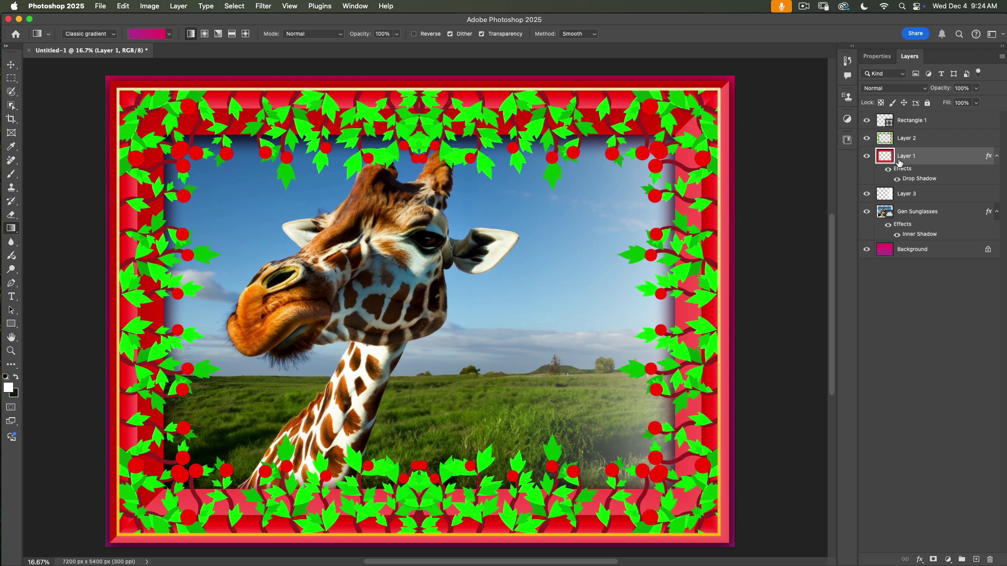
left_click(867, 139)
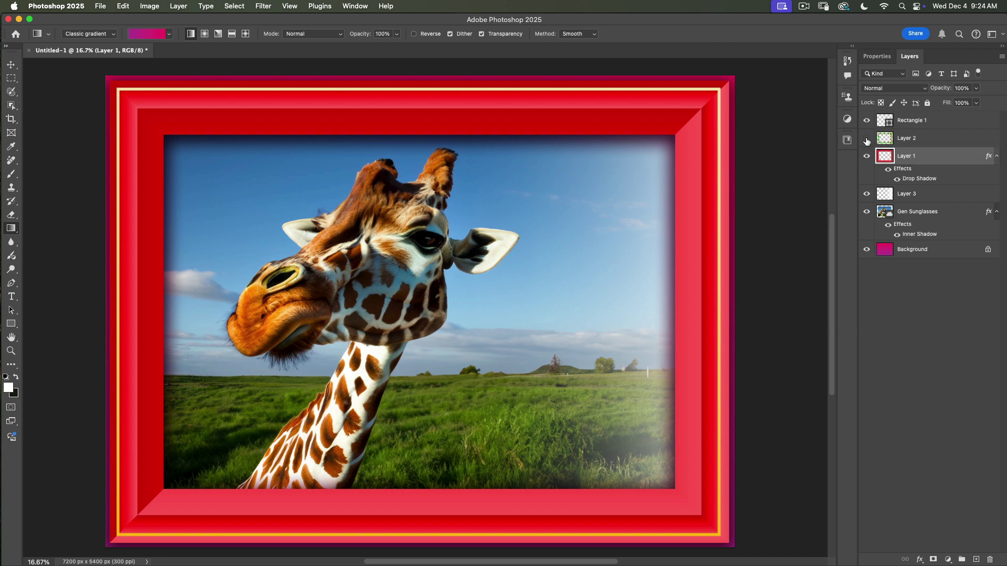
left_click(867, 139)
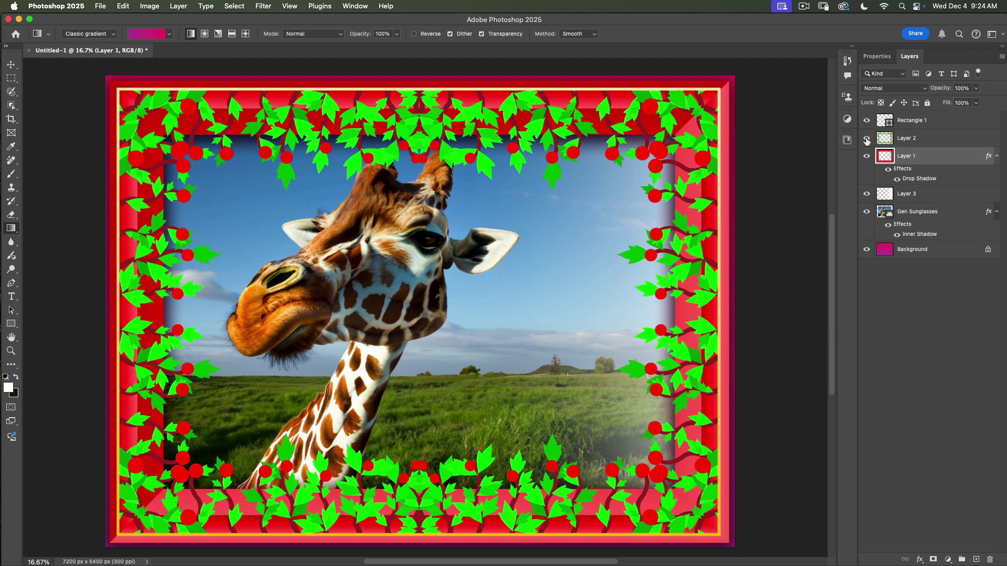
Move the holly layer below the red frame layer, toggling its visibility off and on first.
left_click(939, 139)
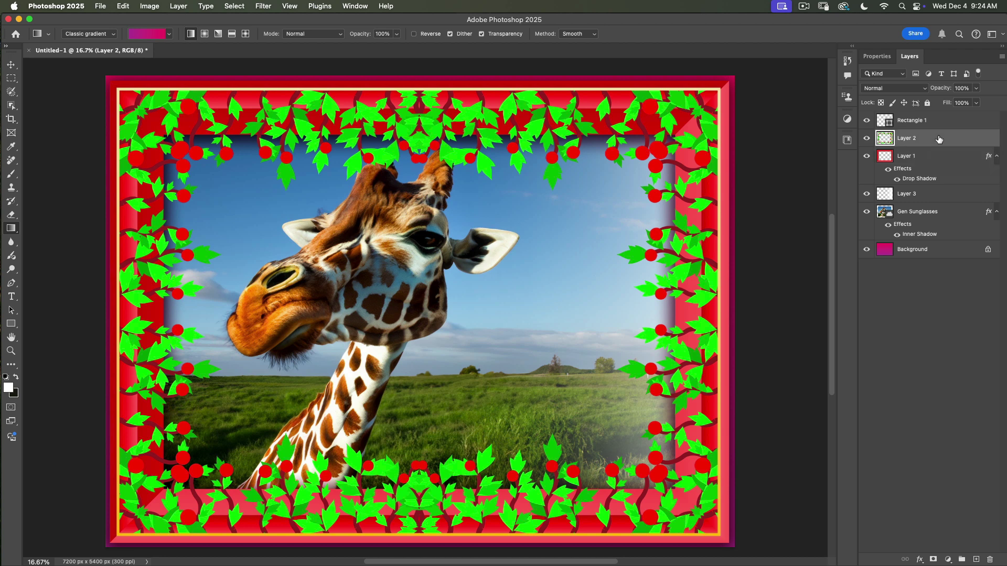
left_click(866, 139)
left_click(866, 140)
left_click_drag(922, 140, 918, 188)
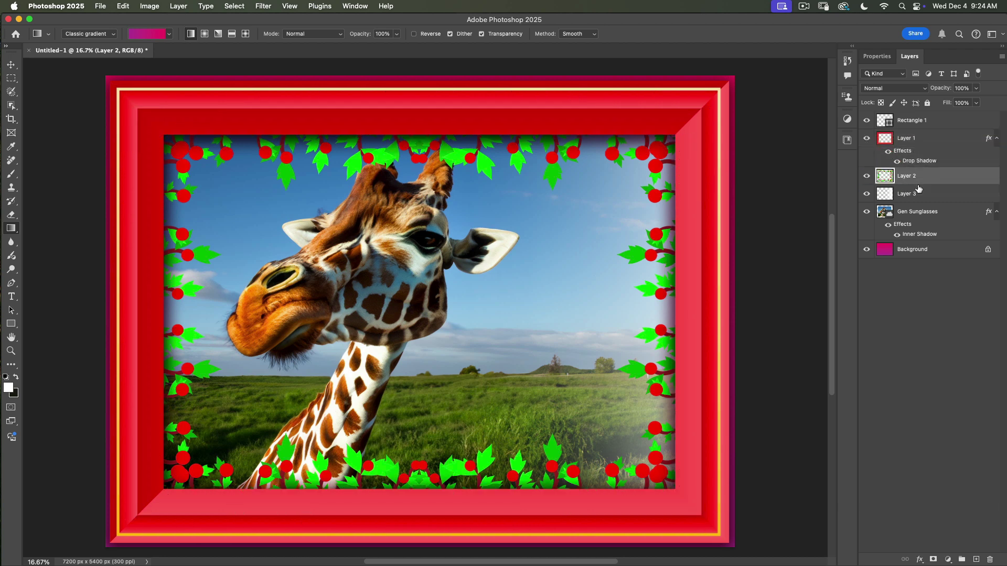
Scale the holly layer to 93.40% so more of the leaves and berries show inside the red frame.
left_click(11, 65)
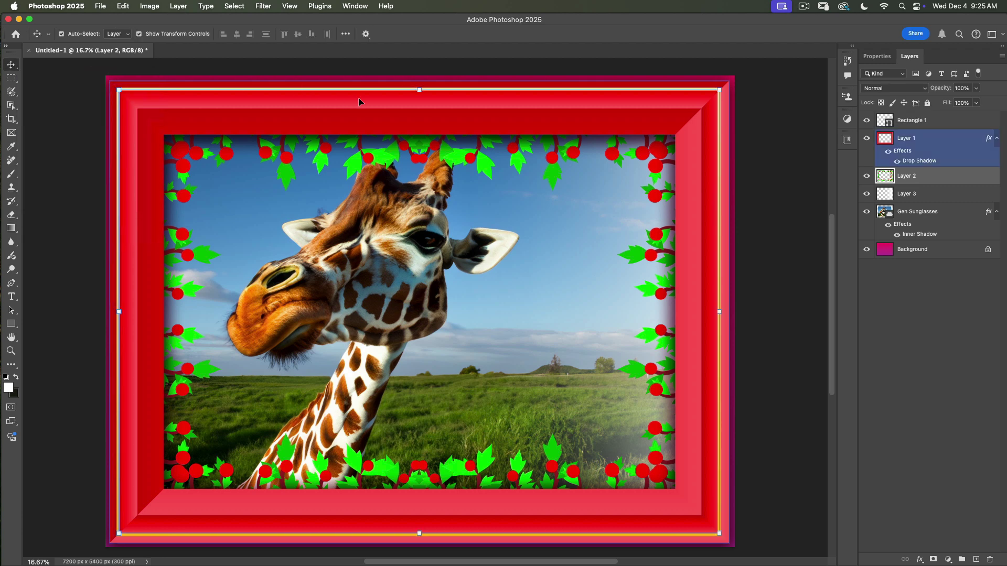
key("super+t")
left_click_drag(418, 89, 419, 104)
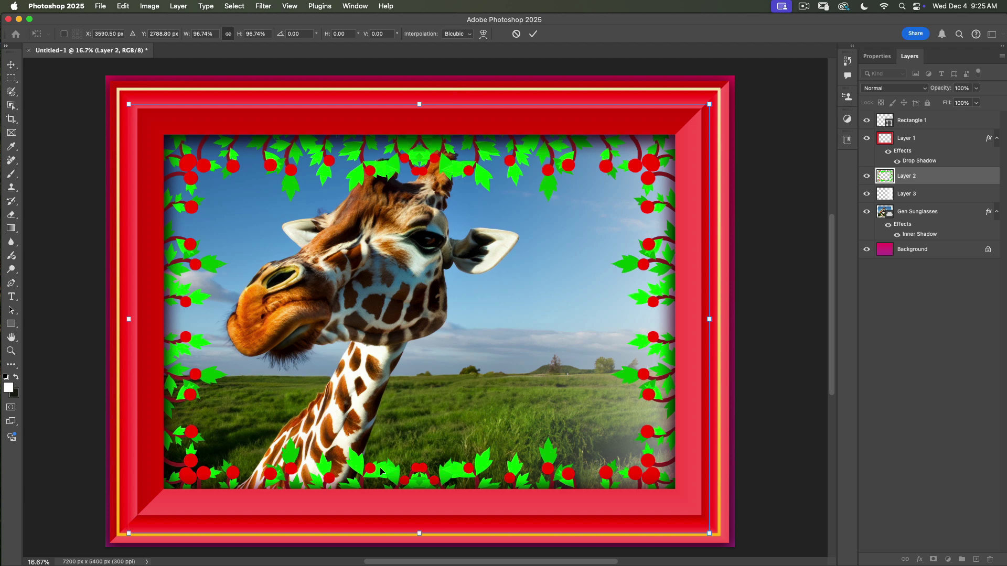
left_click_drag(418, 530, 419, 515)
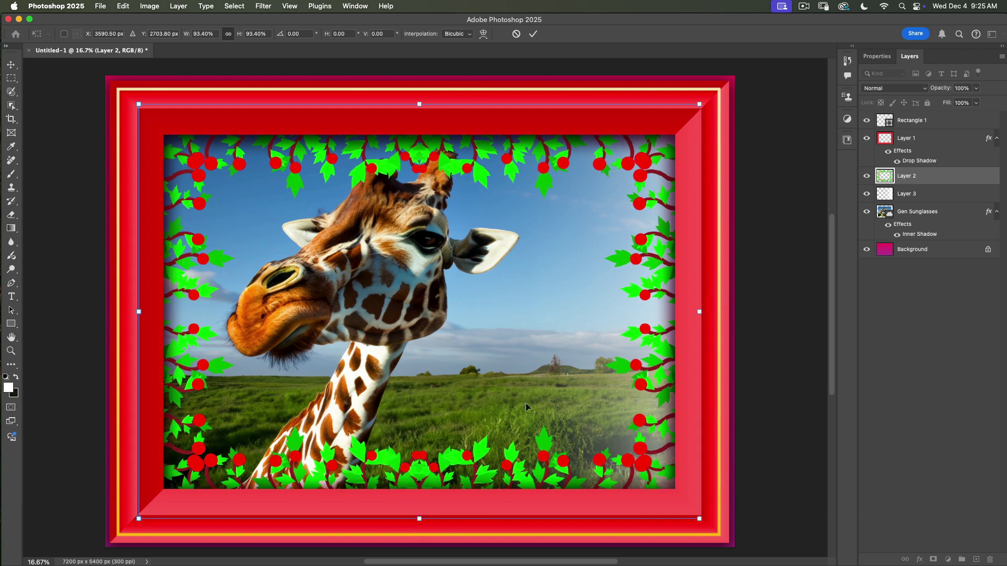
left_click(533, 33)
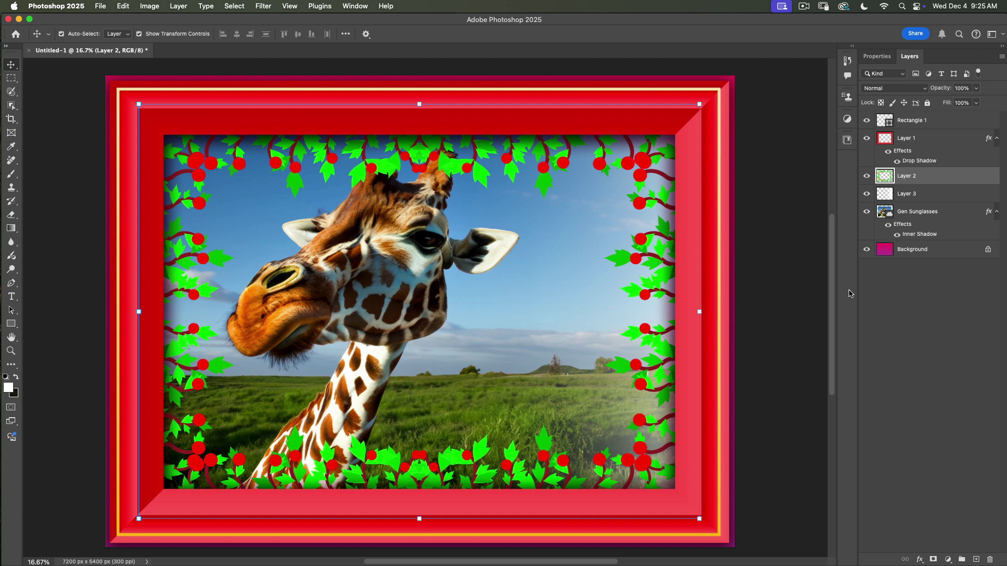